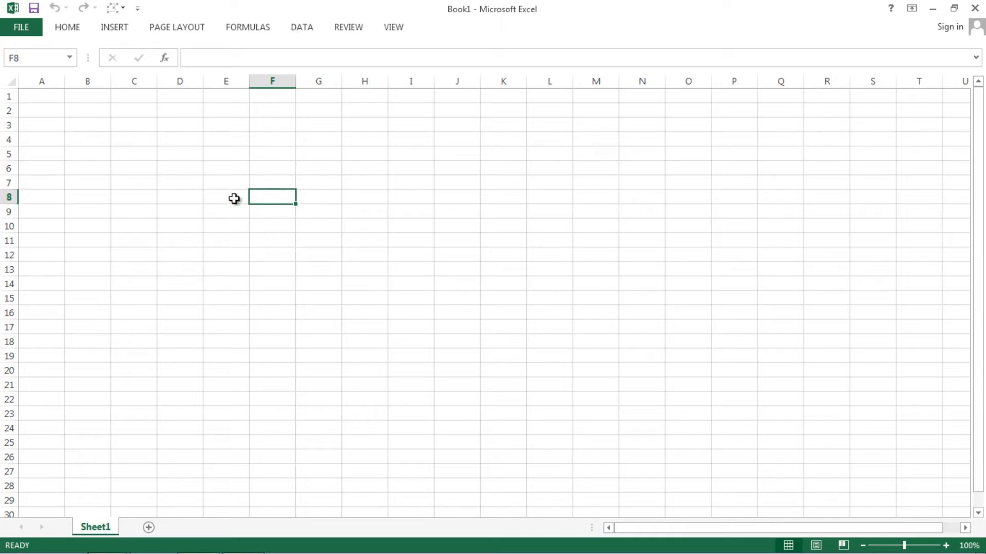
{"action": "left_click", "coordinate": [235, 198]}
{"action": "left_click", "coordinate": [268, 202]}
{"action": "left_click", "coordinate": [236, 202]}
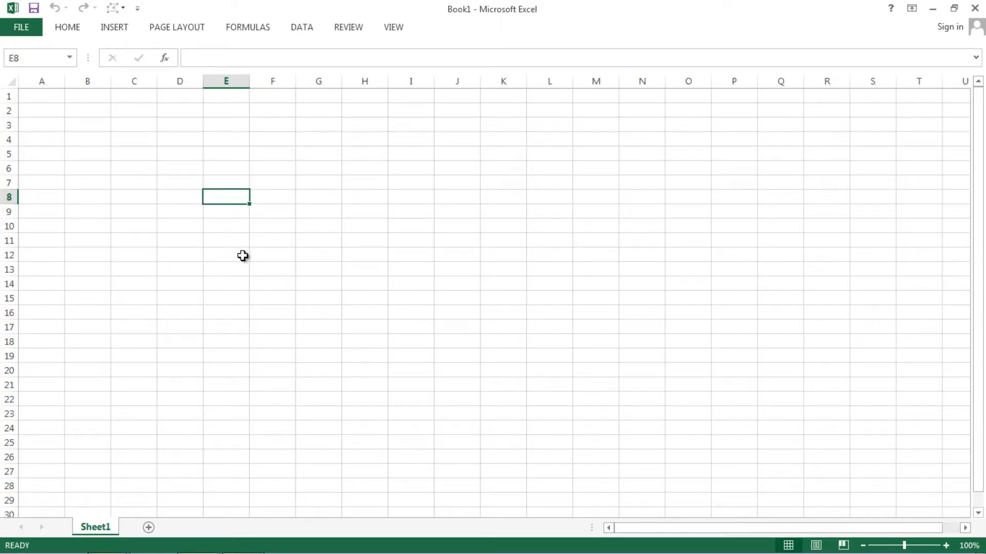
{"action": "left_click", "coordinate": [273, 226]}
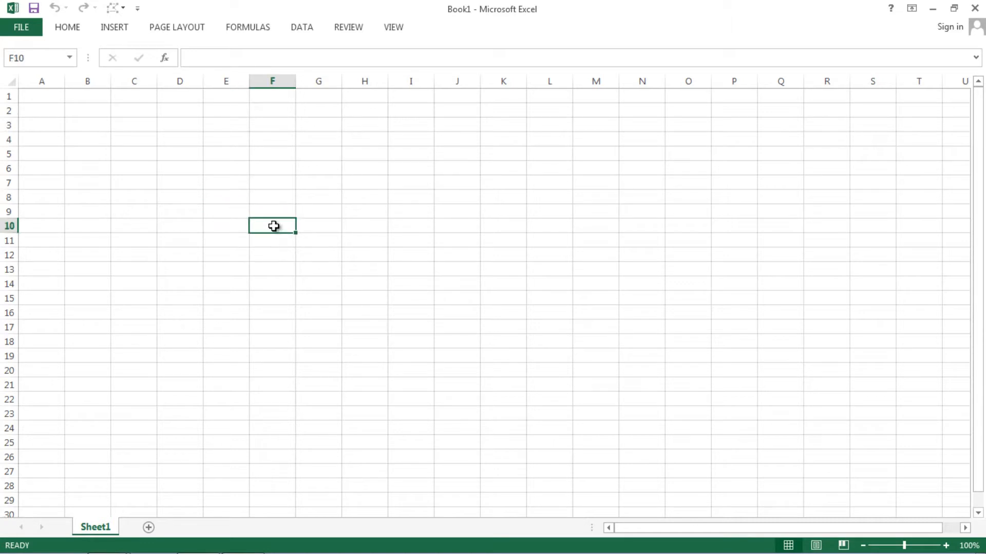
{"action": "left_click", "coordinate": [265, 213]}
{"action": "left_click", "coordinate": [227, 211]}
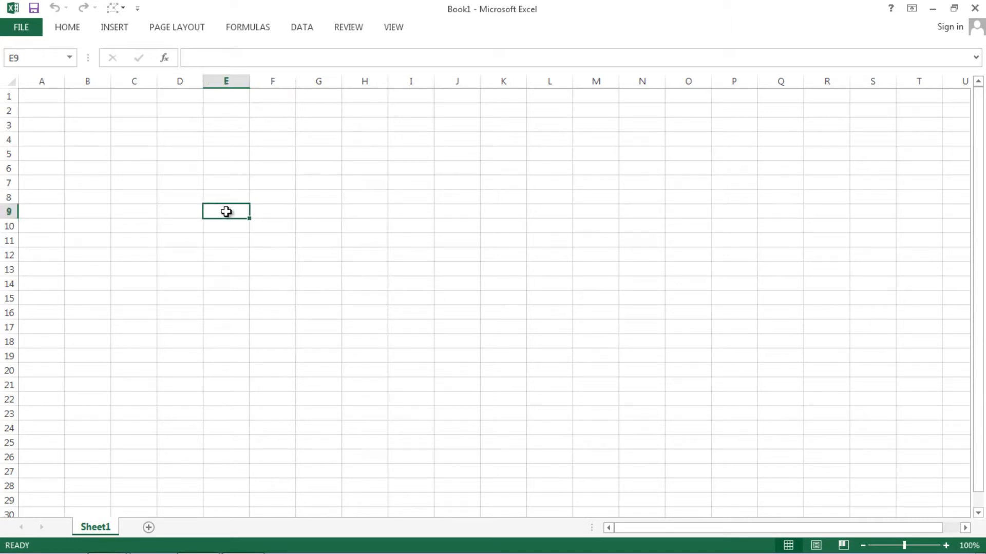
{"action": "left_click", "coordinate": [260, 211]}
{"action": "left_click", "coordinate": [205, 213]}
{"action": "left_click", "coordinate": [265, 212]}
{"action": "left_click", "coordinate": [234, 212]}
{"action": "left_click", "coordinate": [261, 211]}
{"action": "left_click", "coordinate": [228, 212]}
{"action": "left_click", "coordinate": [267, 212]}
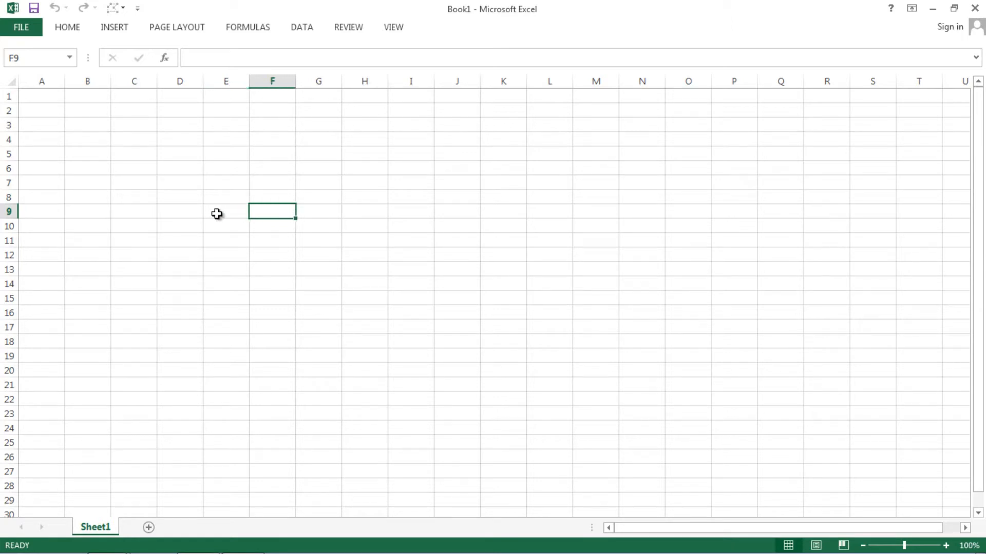
{"action": "left_click", "coordinate": [217, 214]}
{"action": "left_click", "coordinate": [282, 208]}
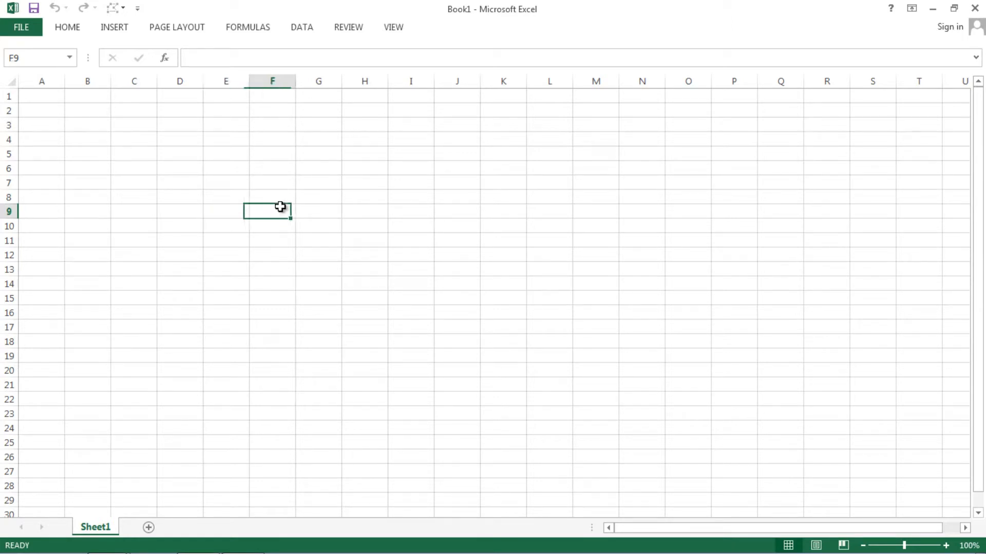
{"action": "left_click", "coordinate": [233, 209]}
{"action": "left_click", "coordinate": [262, 211]}
{"action": "left_click", "coordinate": [227, 217]}
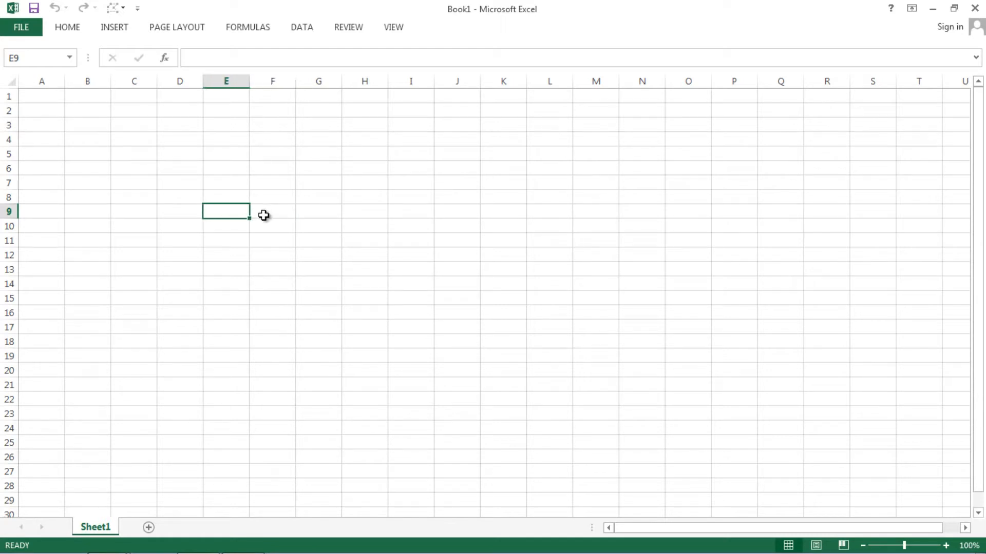
{"action": "left_click", "coordinate": [264, 214]}
{"action": "left_click", "coordinate": [226, 211]}
{"action": "left_click", "coordinate": [269, 213]}
{"action": "left_click", "coordinate": [223, 211]}
Open the "goal seek" workbook from the chapt 10 exercise folder and enable editing
{"action": "key", "text": "ctrl+o"}
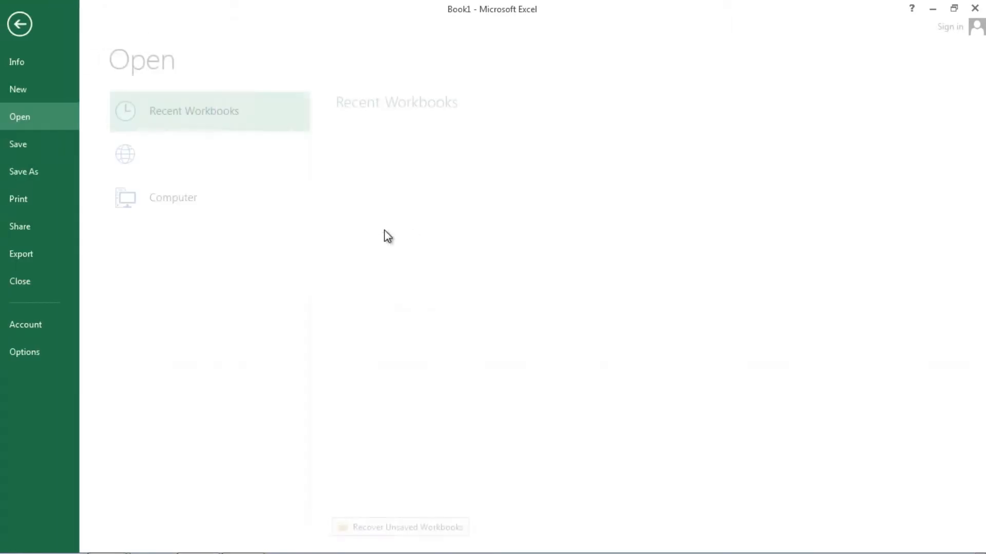
{"action": "left_click", "coordinate": [204, 245]}
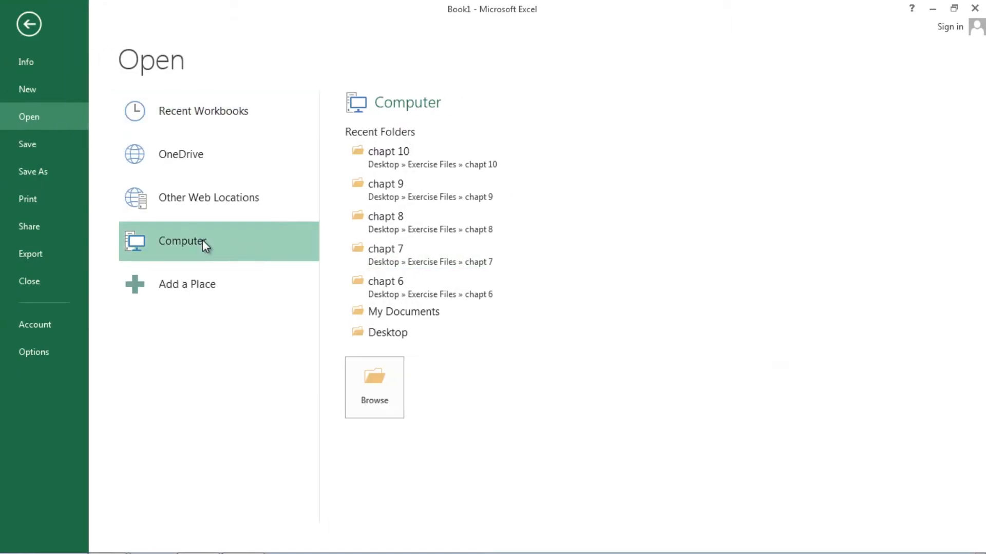
{"action": "left_click", "coordinate": [393, 164]}
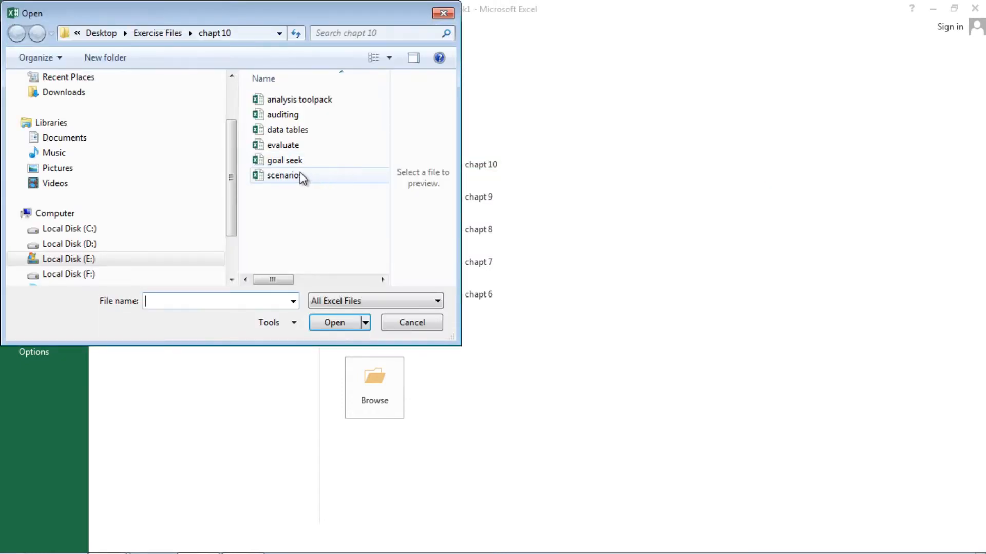
{"action": "left_click", "coordinate": [288, 160]}
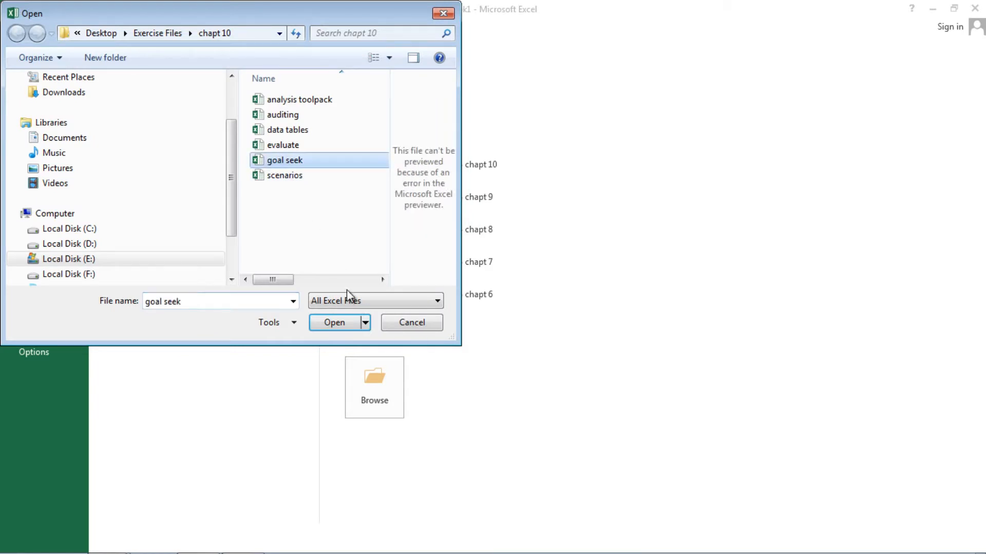
{"action": "left_click", "coordinate": [333, 321]}
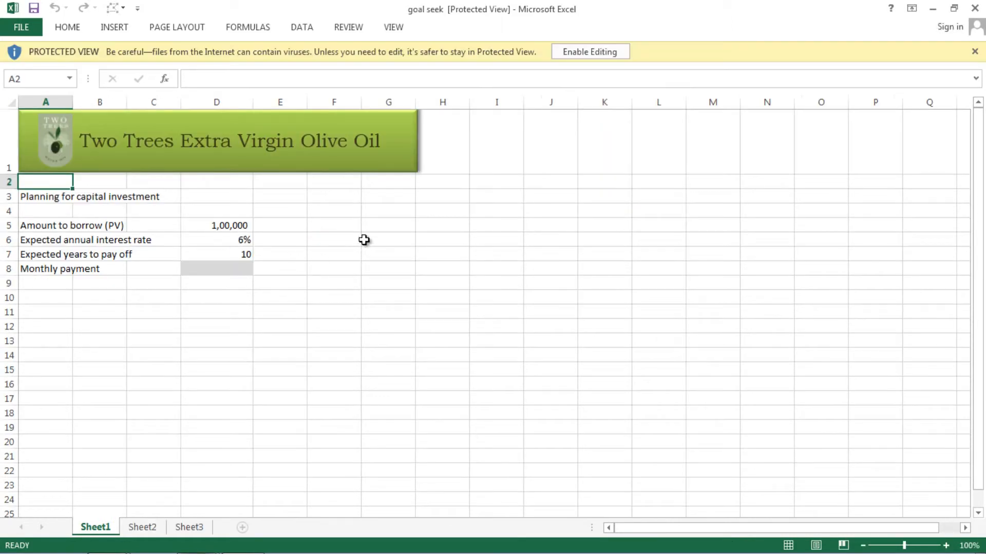
{"action": "left_click", "coordinate": [582, 55]}
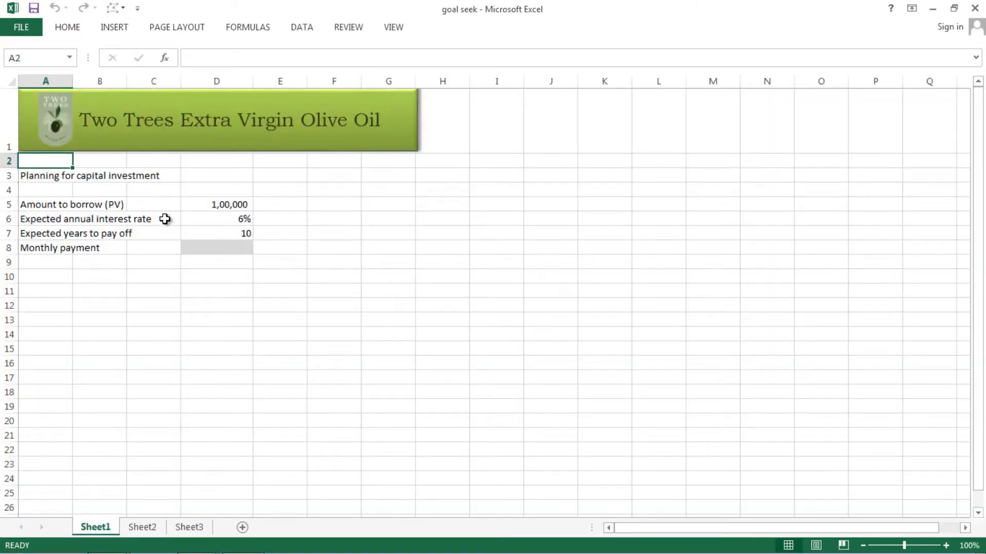
Examine the capital investment plan's loan amount, annual interest rate, years to pay off and empty monthly payment cell
{"action": "left_click", "coordinate": [164, 220]}
{"action": "left_click", "coordinate": [62, 204]}
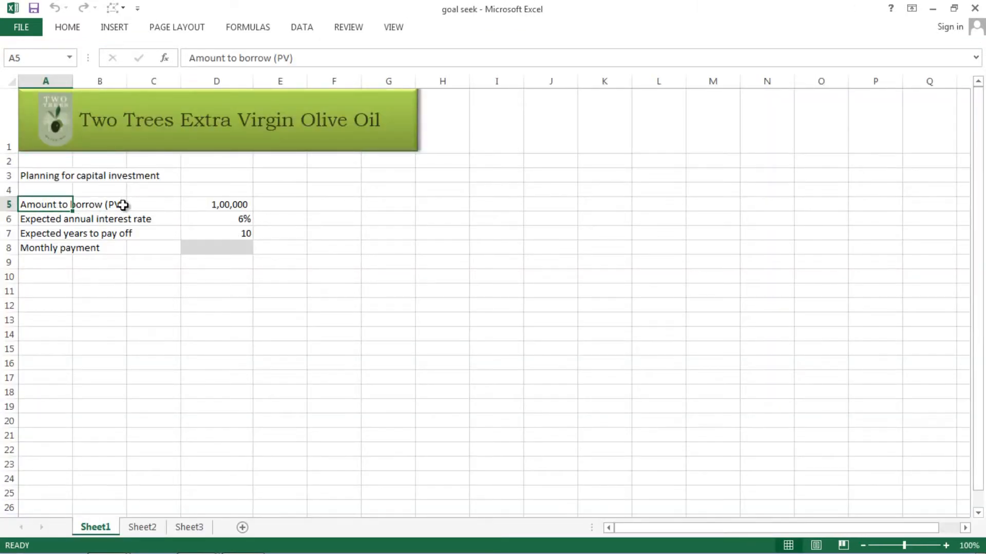
{"action": "left_click", "coordinate": [100, 204]}
{"action": "left_click", "coordinate": [56, 206]}
{"action": "left_click", "coordinate": [221, 205]}
{"action": "left_click", "coordinate": [53, 206]}
{"action": "left_click", "coordinate": [222, 220]}
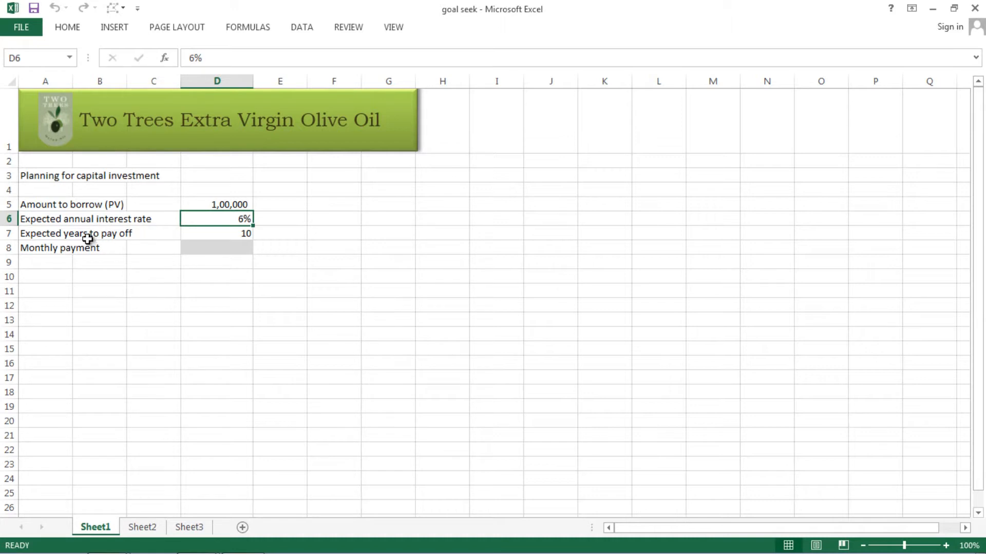
{"action": "left_click", "coordinate": [54, 237]}
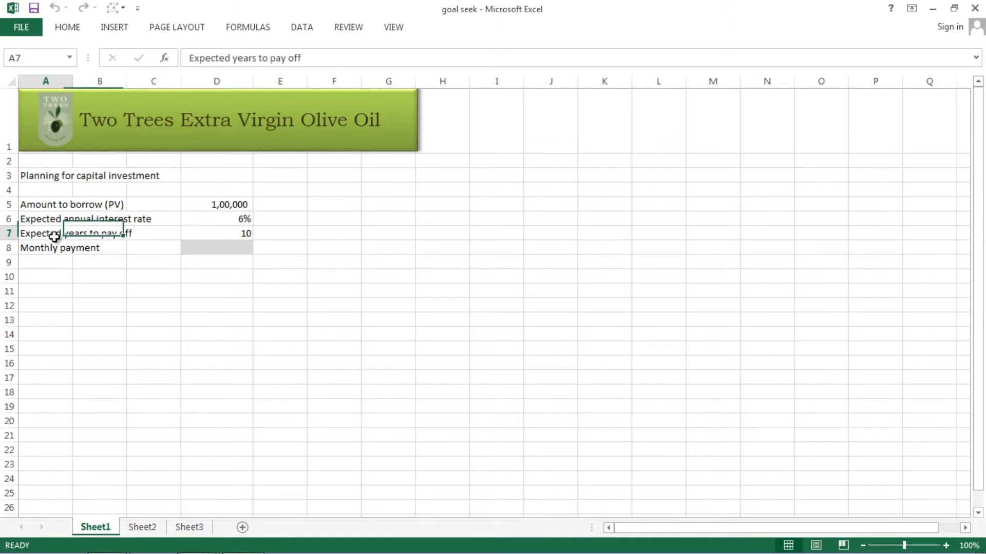
{"action": "left_click", "coordinate": [231, 234]}
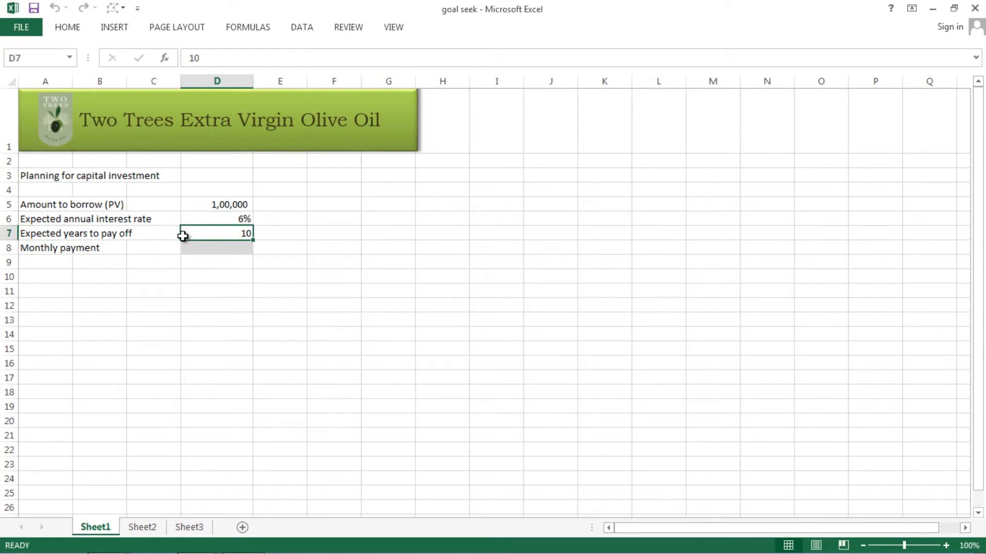
{"action": "left_click", "coordinate": [37, 236]}
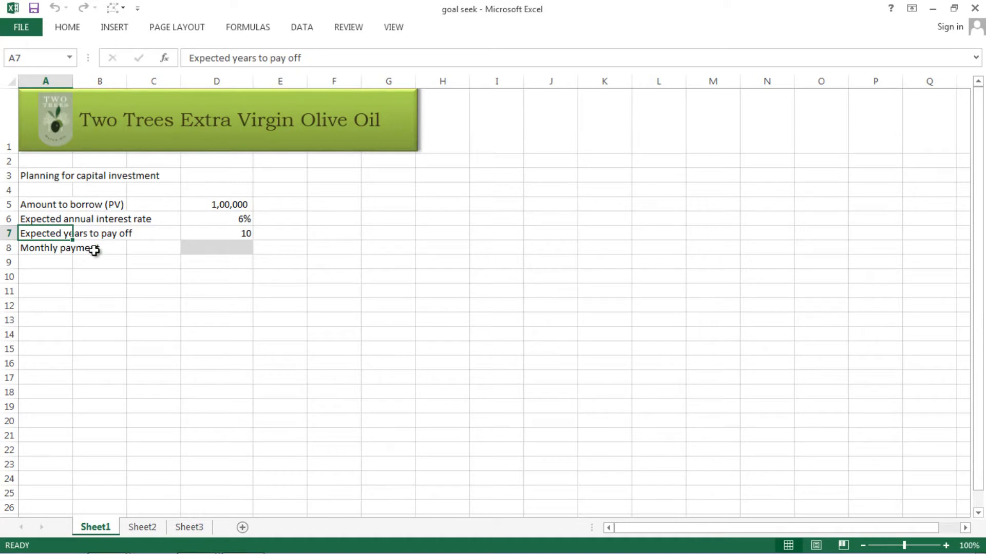
{"action": "left_click", "coordinate": [214, 248]}
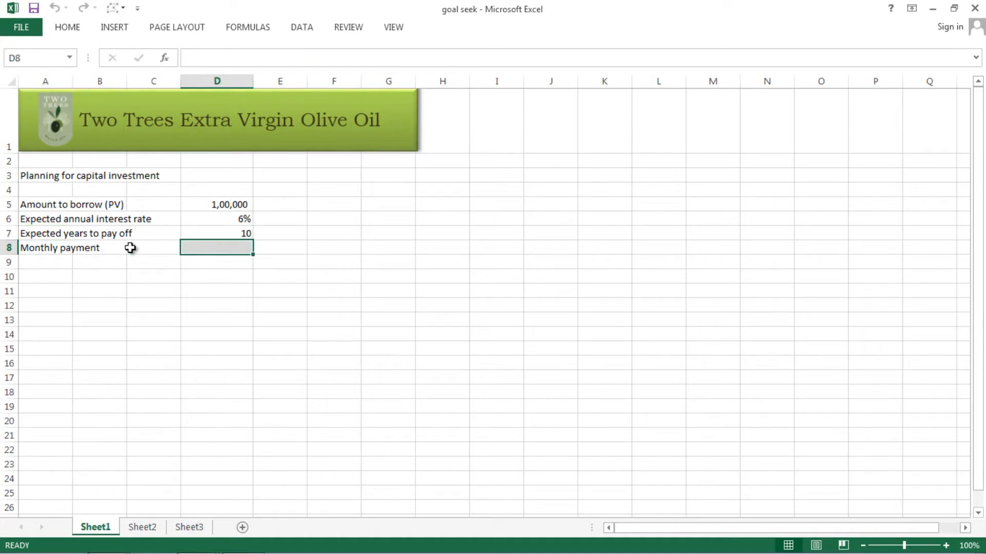
{"action": "left_click", "coordinate": [224, 272]}
{"action": "left_click", "coordinate": [218, 247]}
{"action": "left_click", "coordinate": [211, 266]}
{"action": "left_click", "coordinate": [209, 248]}
{"action": "left_click", "coordinate": [44, 175]}
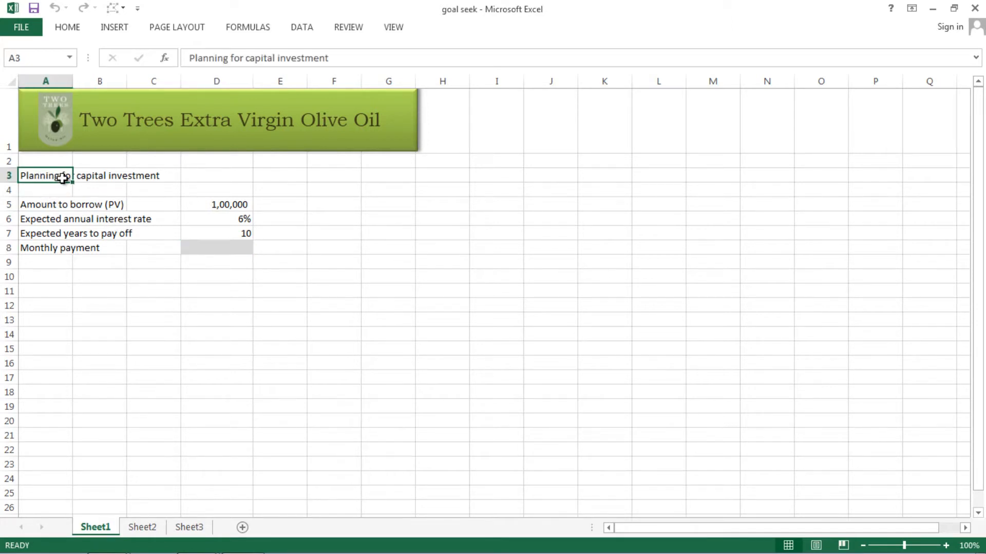
{"action": "left_click", "coordinate": [101, 178]}
{"action": "left_click", "coordinate": [147, 176]}
{"action": "left_click", "coordinate": [47, 179]}
{"action": "left_click", "coordinate": [213, 248]}
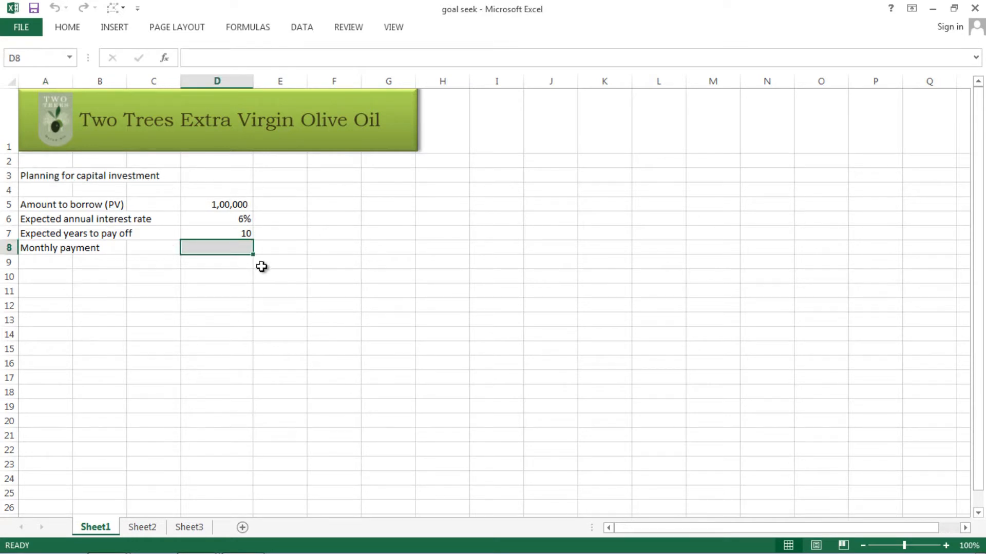
{"action": "left_click", "coordinate": [231, 272]}
{"action": "left_click", "coordinate": [214, 248]}
{"action": "left_click", "coordinate": [234, 280]}
Calculate the monthly payment in D8 with the formula =PMT(D6/12,D7*12,D5)
{"action": "left_click", "coordinate": [220, 253]}
{"action": "type", "text": "="}
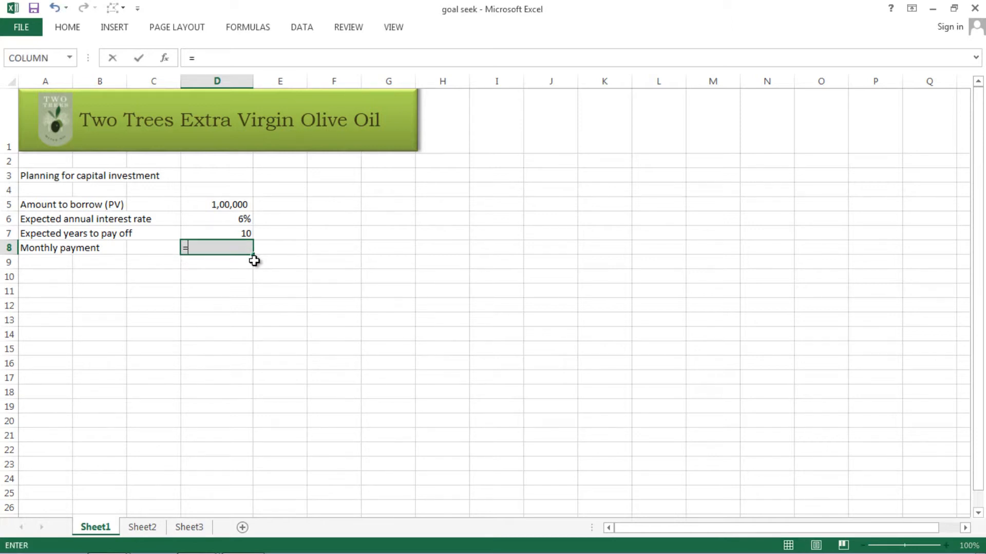
{"action": "type", "text": "pmt"}
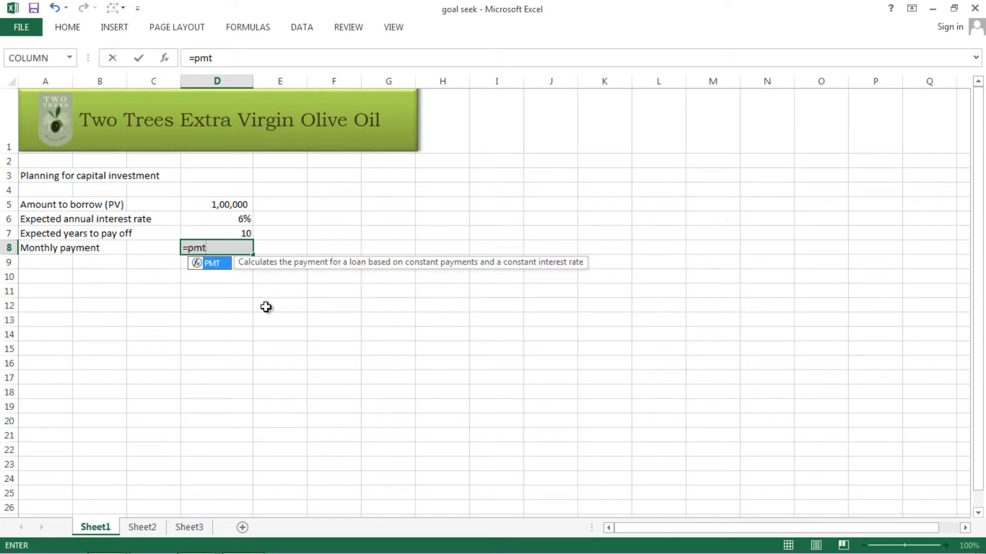
{"action": "type", "text": "("}
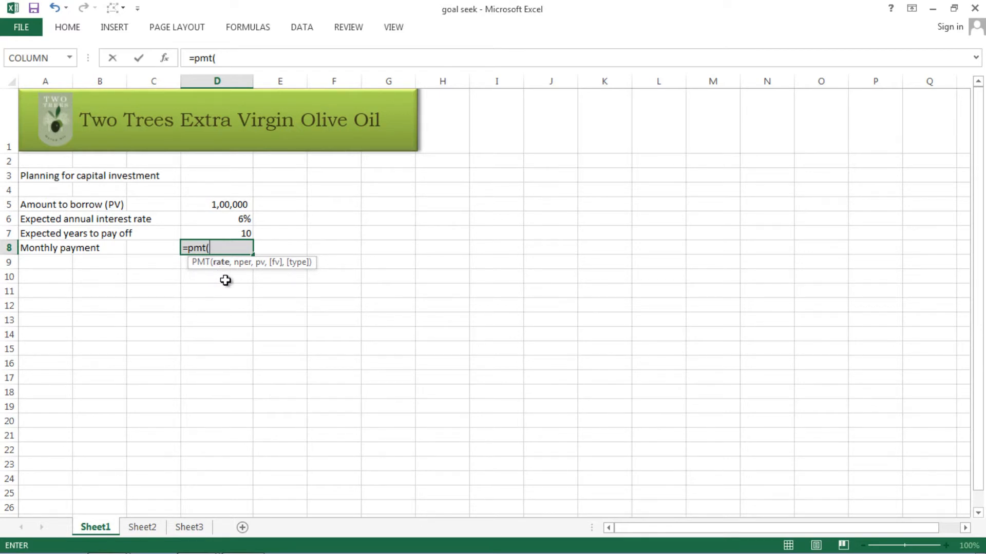
{"action": "left_click", "coordinate": [231, 220]}
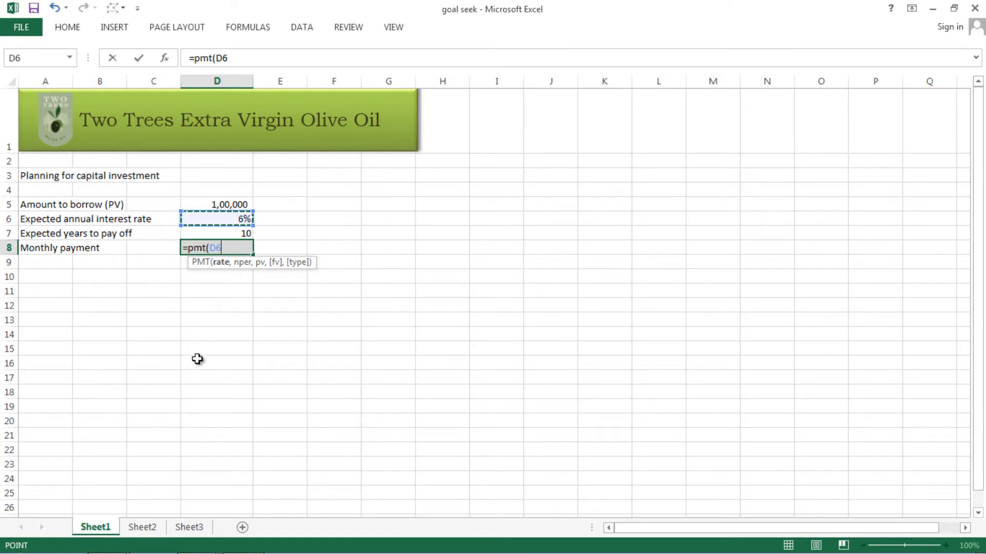
{"action": "type", "text": "/12"}
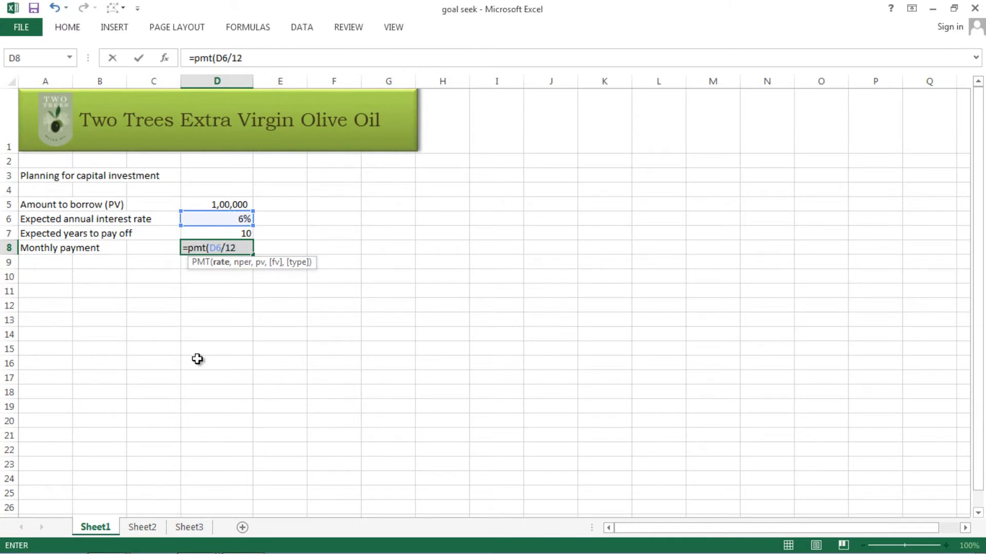
{"action": "type", "text": ","}
{"action": "left_click", "coordinate": [201, 234]}
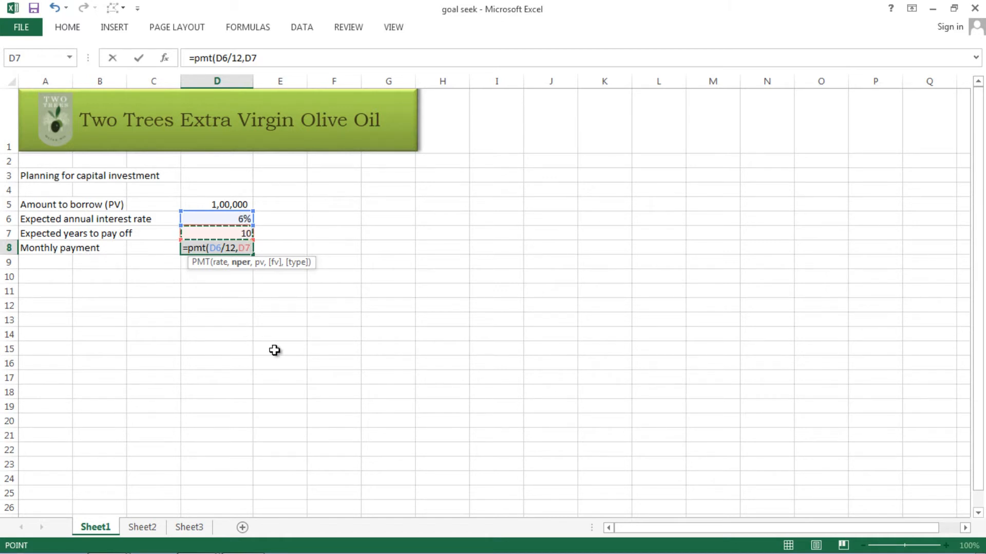
{"action": "type", "text": "*"}
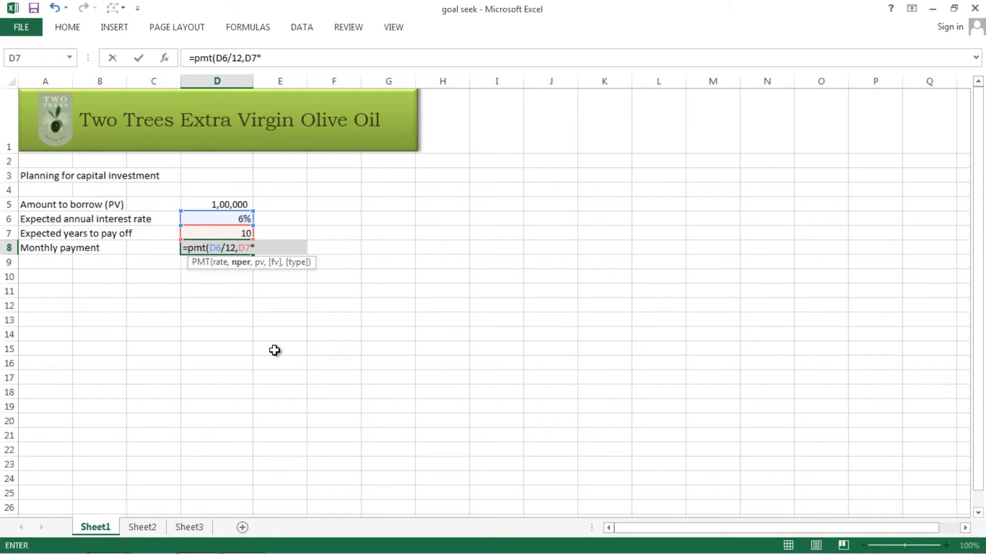
{"action": "type", "text": "12,"}
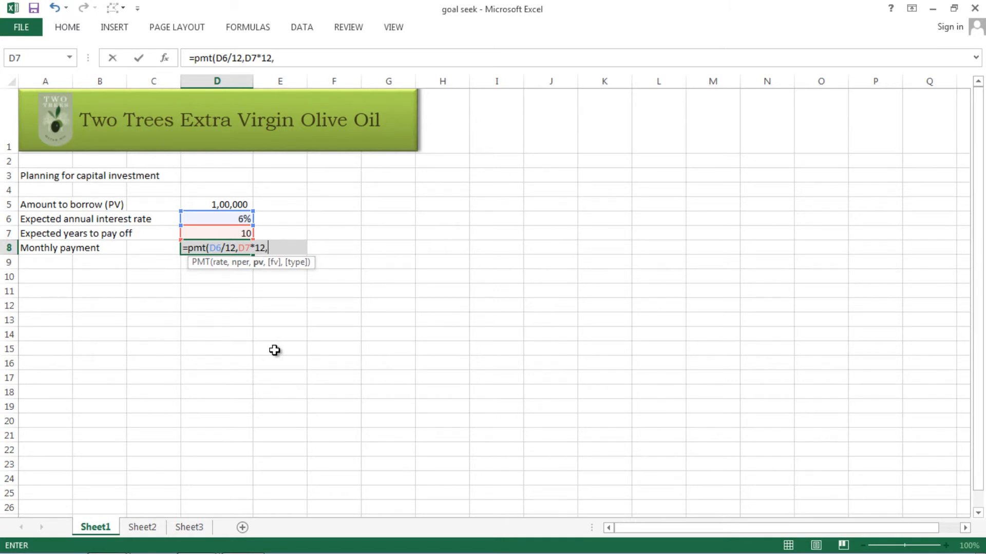
{"action": "left_click", "coordinate": [229, 204]}
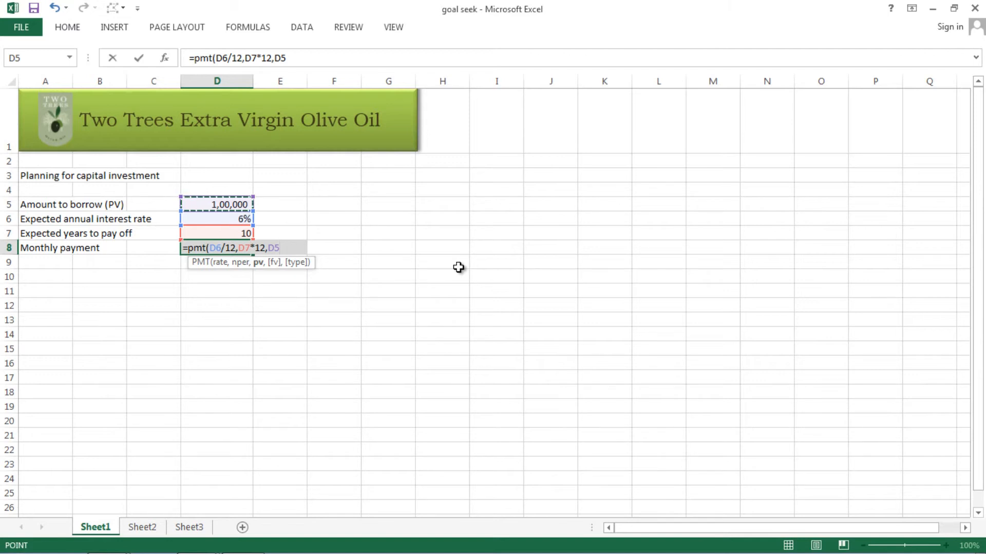
{"action": "key", "text": "ctrl+Return"}
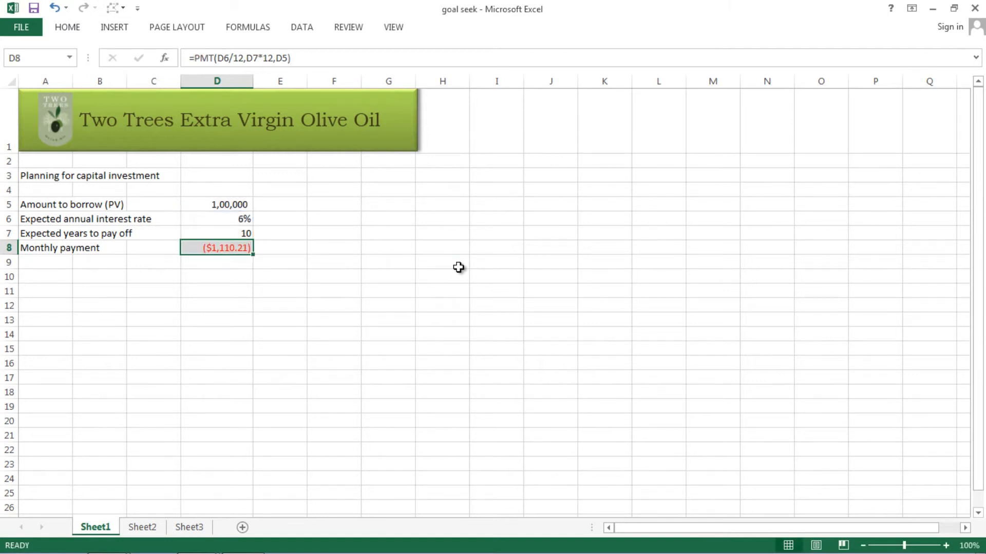
Examine the calculated monthly payment and its formula in D8
{"action": "left_click", "coordinate": [265, 275]}
{"action": "left_click", "coordinate": [236, 248]}
{"action": "left_click", "coordinate": [264, 258]}
{"action": "left_click", "coordinate": [211, 247]}
{"action": "left_click", "coordinate": [230, 256]}
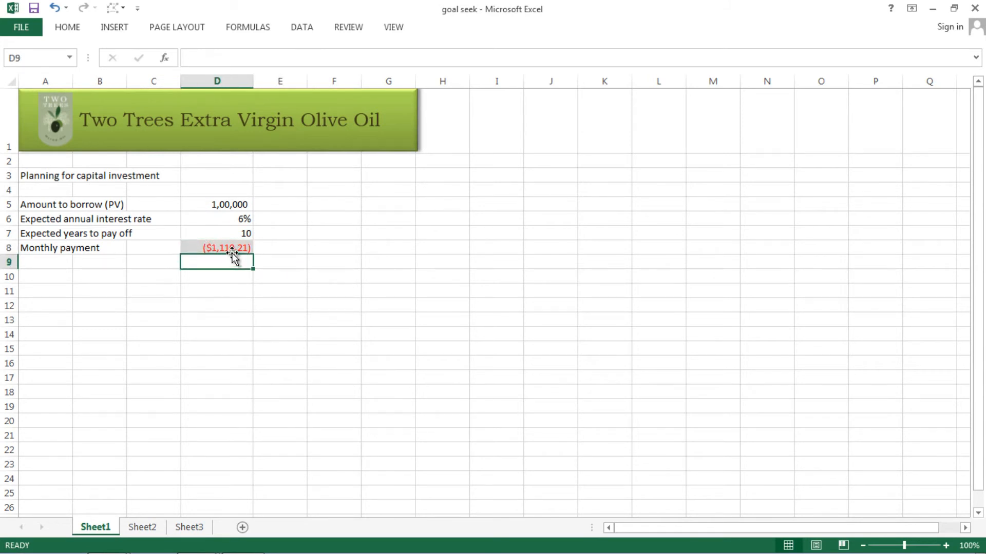
{"action": "left_click", "coordinate": [231, 249]}
{"action": "left_click", "coordinate": [221, 257]}
{"action": "left_click", "coordinate": [227, 249]}
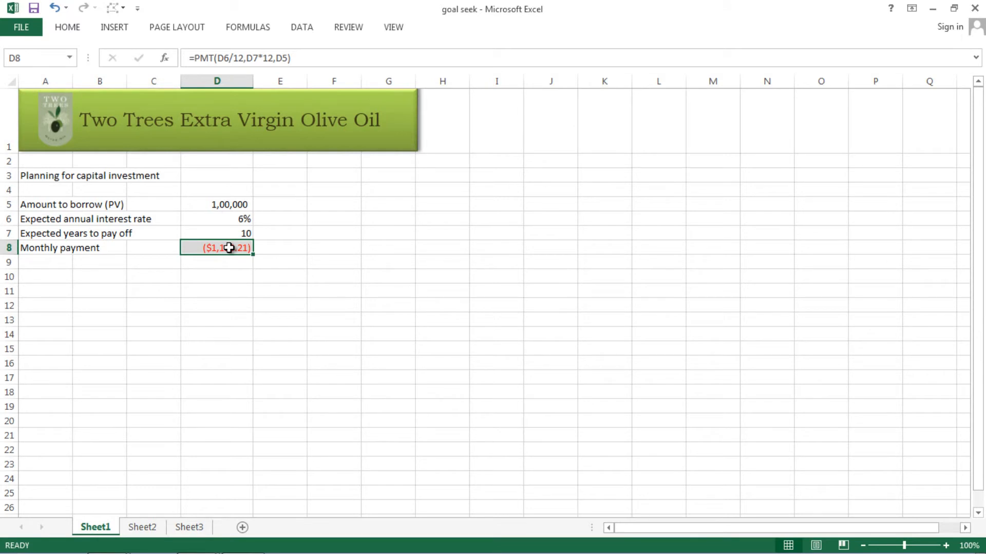
Make the amount to borrow in D5 negative by changing it to -100000
{"action": "left_click", "coordinate": [211, 205]}
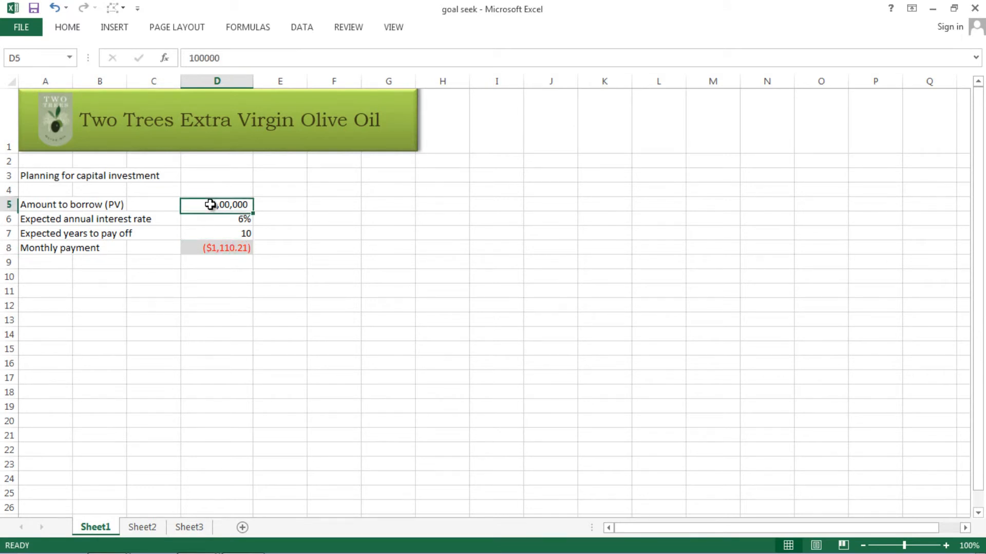
{"action": "left_click", "coordinate": [190, 58]}
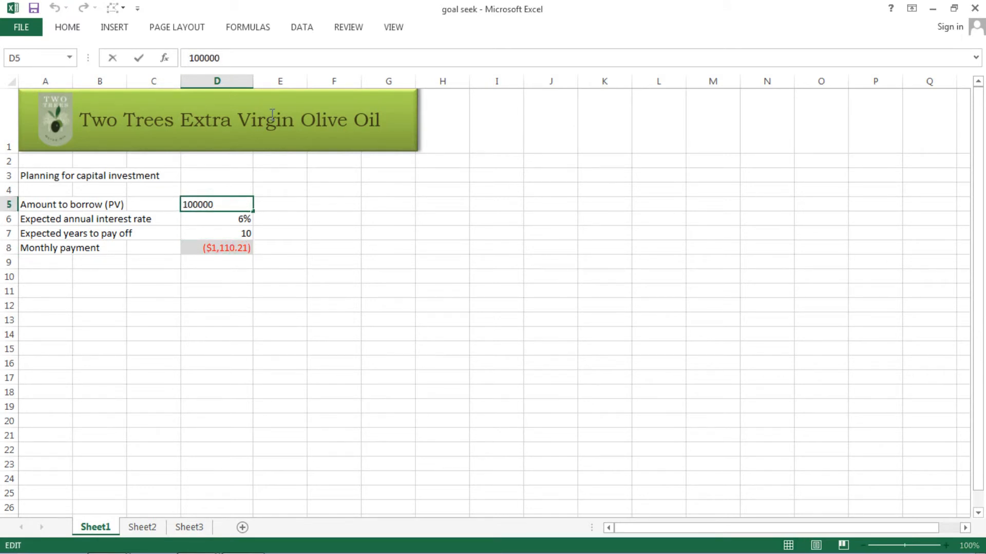
{"action": "type", "text": "-"}
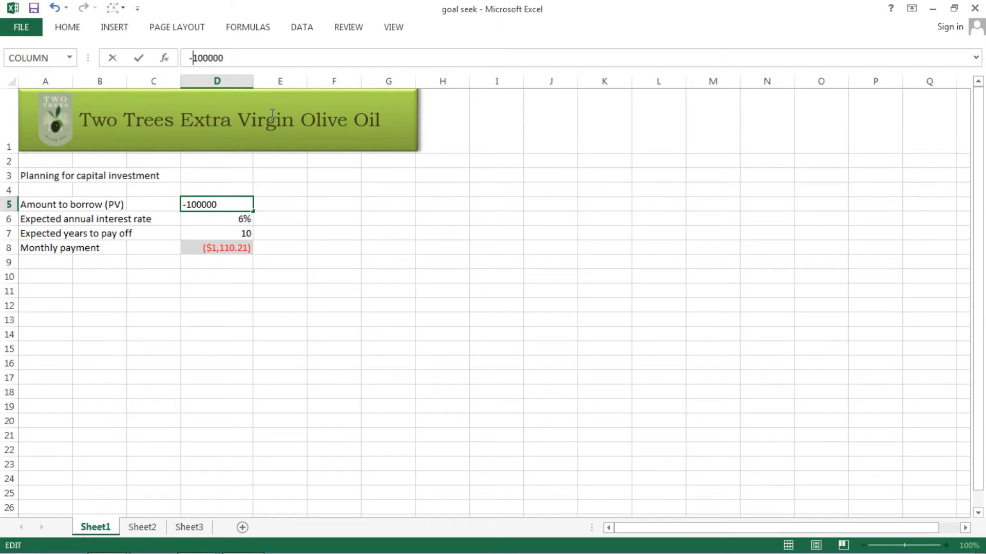
{"action": "key", "text": "Return"}
{"action": "left_click", "coordinate": [282, 272]}
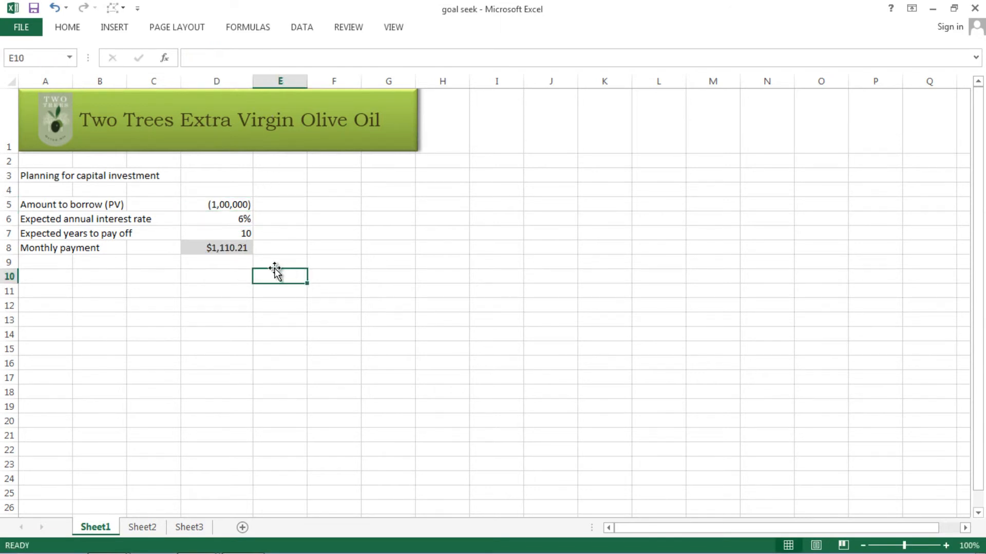
Examine the recalculated monthly payment in D8 and the PMT formula behind it
{"action": "left_click", "coordinate": [221, 247]}
{"action": "left_click", "coordinate": [229, 276]}
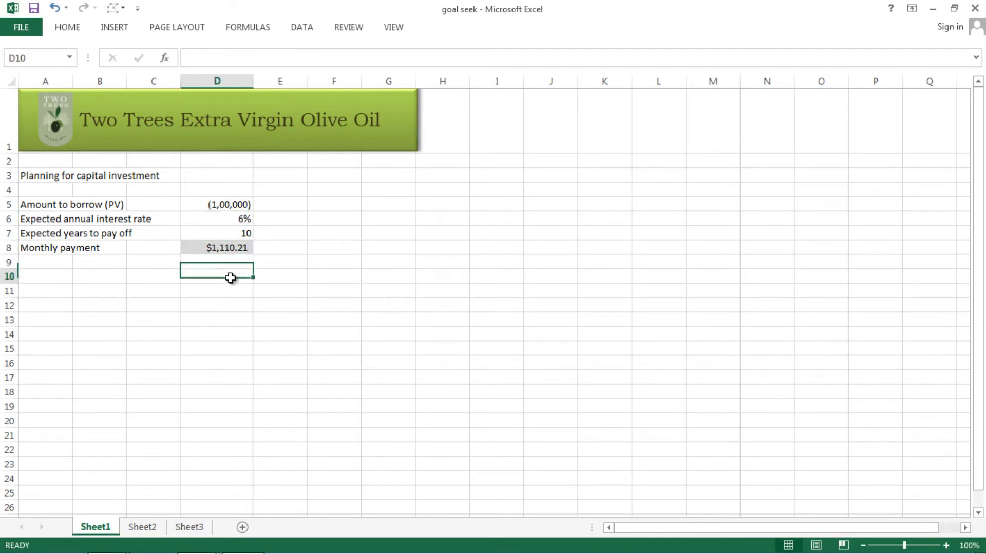
{"action": "left_click", "coordinate": [224, 248]}
{"action": "left_click", "coordinate": [219, 265]}
{"action": "left_click", "coordinate": [217, 274]}
{"action": "left_click", "coordinate": [216, 248]}
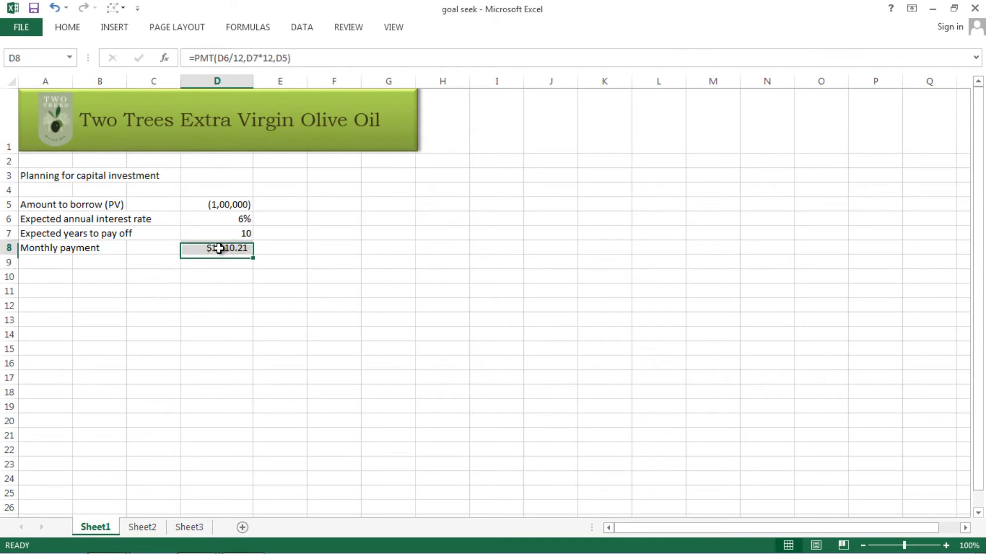
{"action": "left_click", "coordinate": [220, 268]}
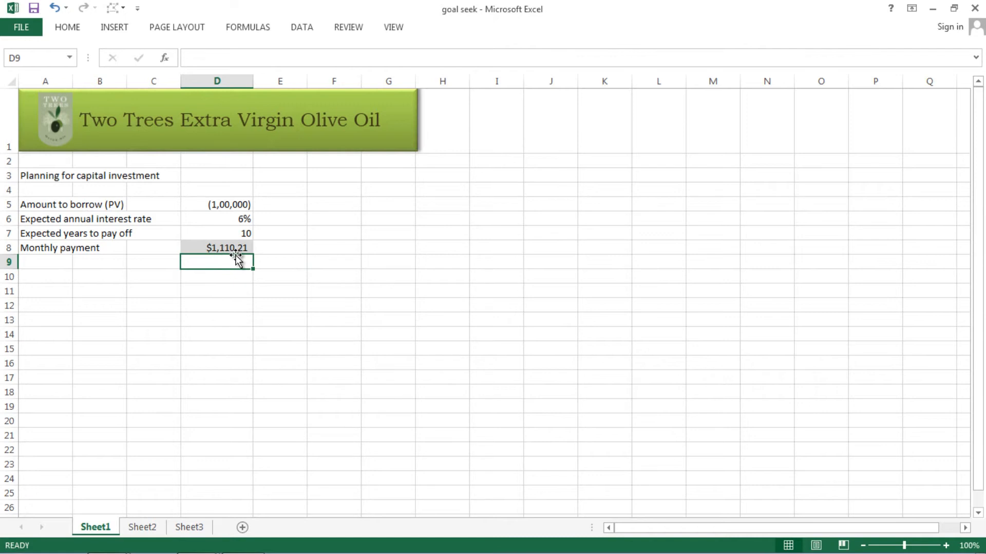
{"action": "left_click", "coordinate": [271, 277]}
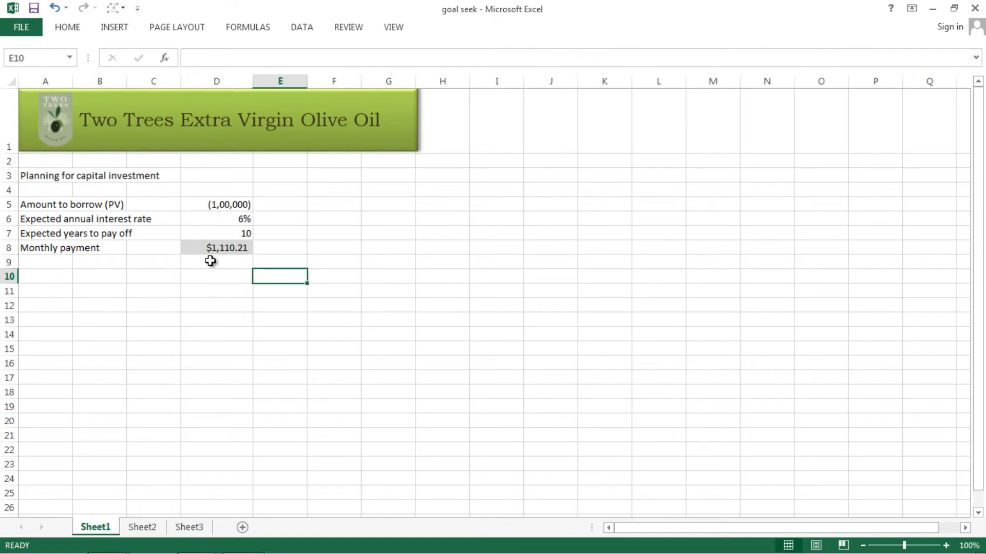
{"action": "left_click", "coordinate": [221, 251]}
{"action": "left_click", "coordinate": [226, 260]}
{"action": "left_click", "coordinate": [226, 249]}
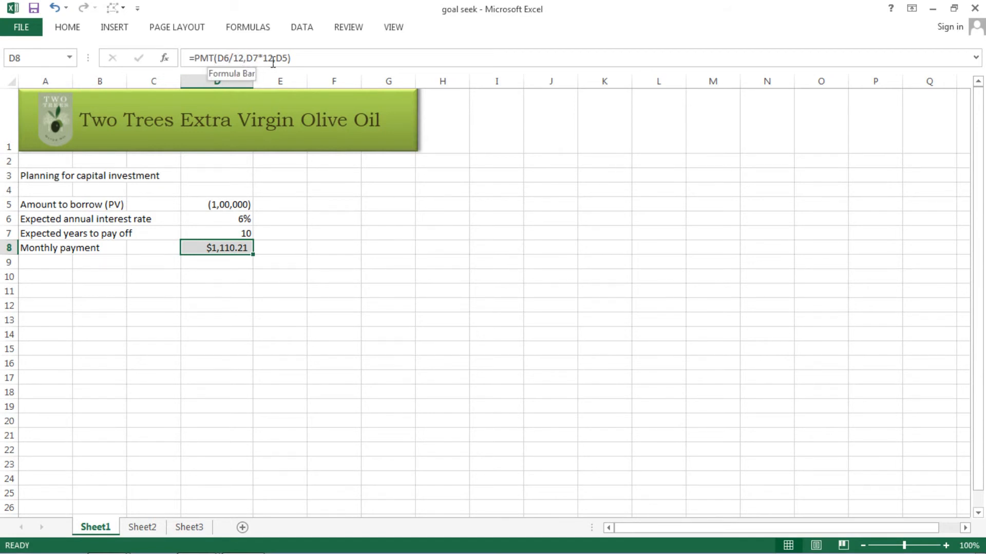
{"action": "left_click", "coordinate": [277, 262]}
{"action": "left_click", "coordinate": [216, 247]}
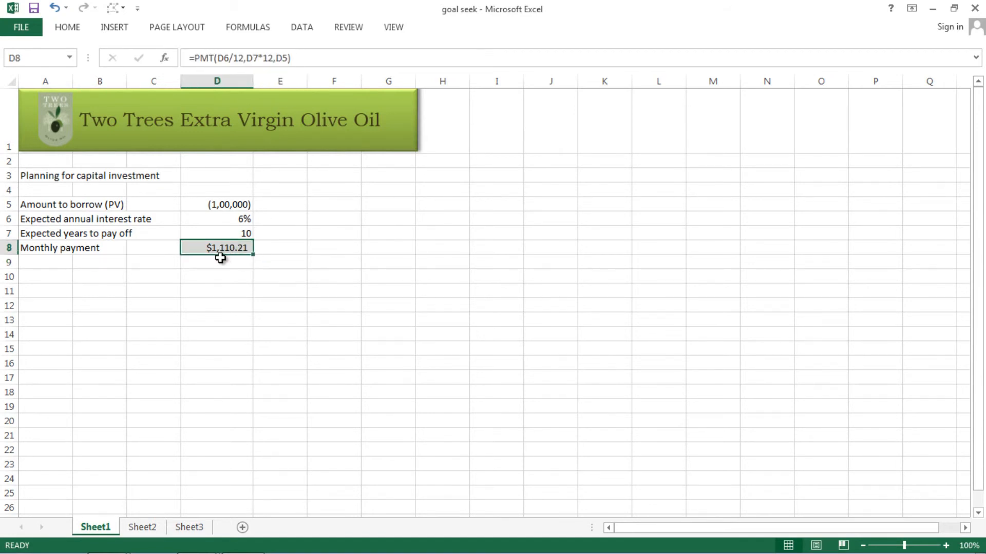
{"action": "left_click", "coordinate": [220, 258]}
{"action": "left_click", "coordinate": [221, 248]}
{"action": "left_click", "coordinate": [258, 248]}
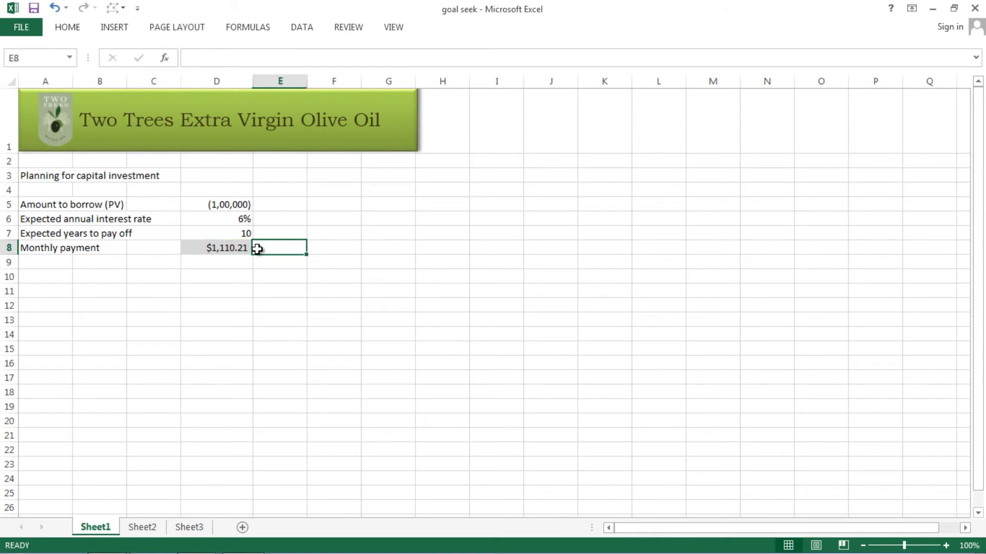
Try Goal Seek on the monthly payment in D8 with target value 1000 by changing the loan amount in D5, and discard the solution
{"action": "left_click", "coordinate": [223, 245]}
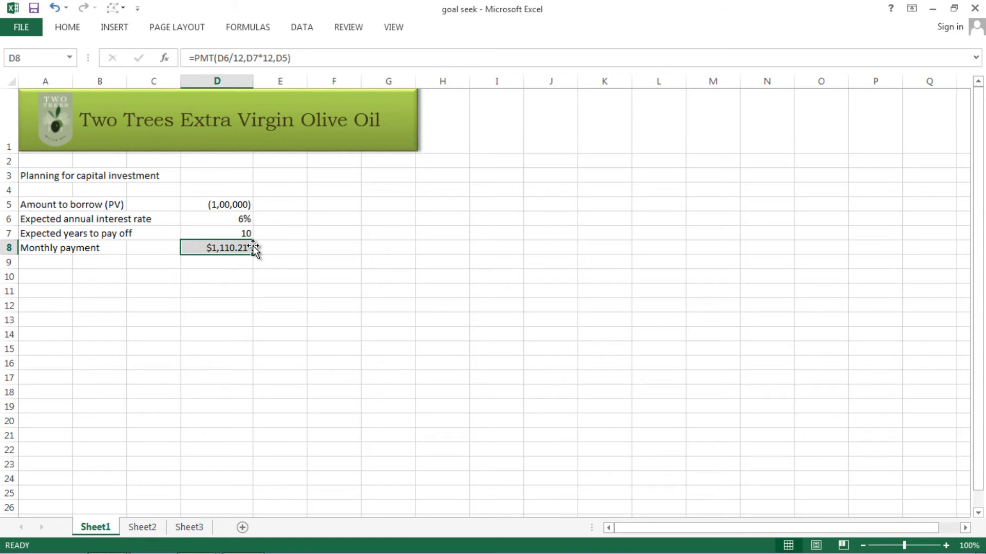
{"action": "left_click", "coordinate": [307, 24]}
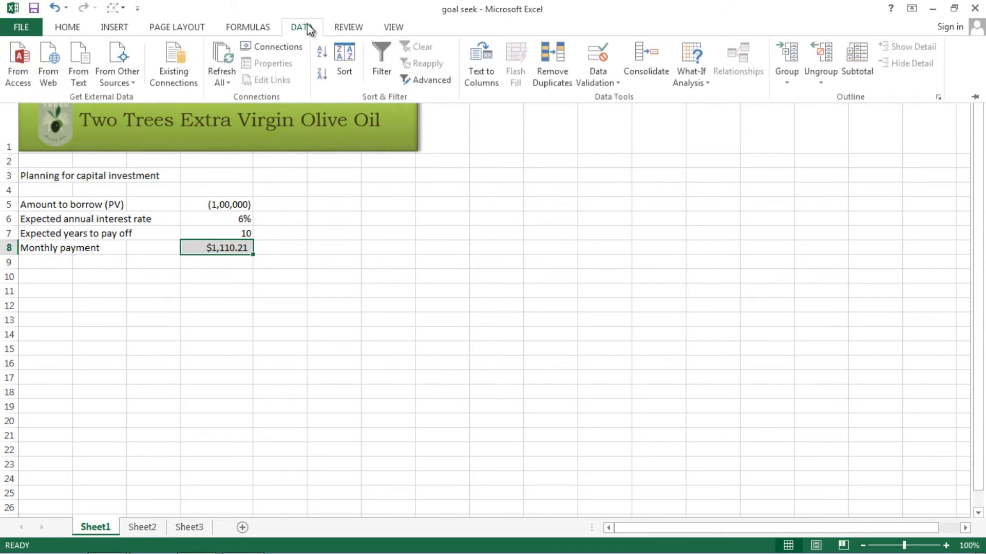
{"action": "left_click", "coordinate": [707, 85]}
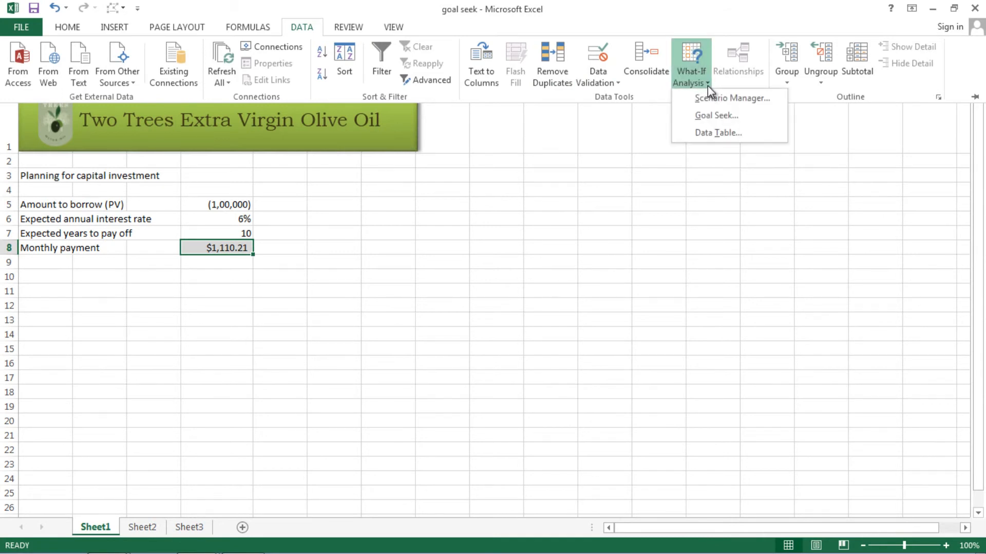
{"action": "left_click", "coordinate": [710, 121]}
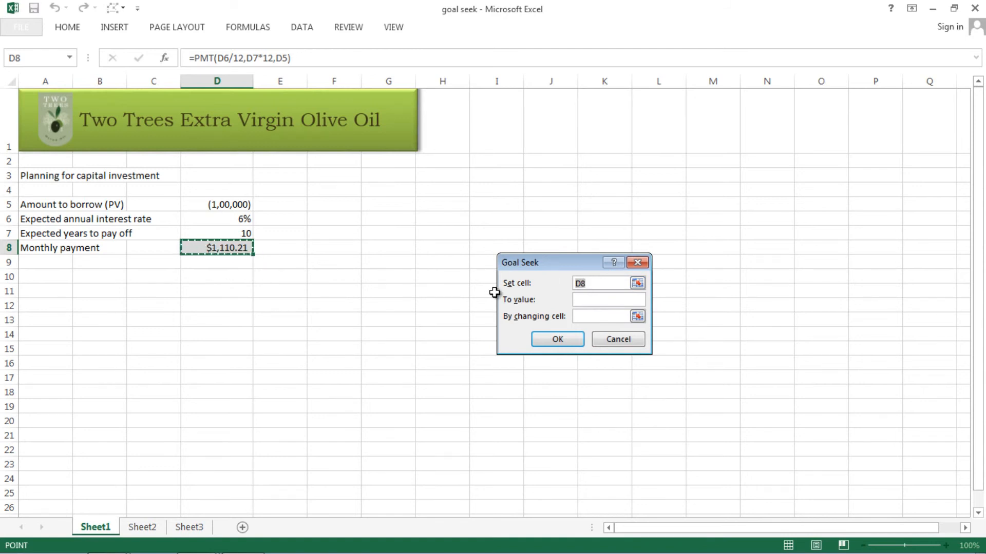
{"action": "left_click", "coordinate": [588, 299]}
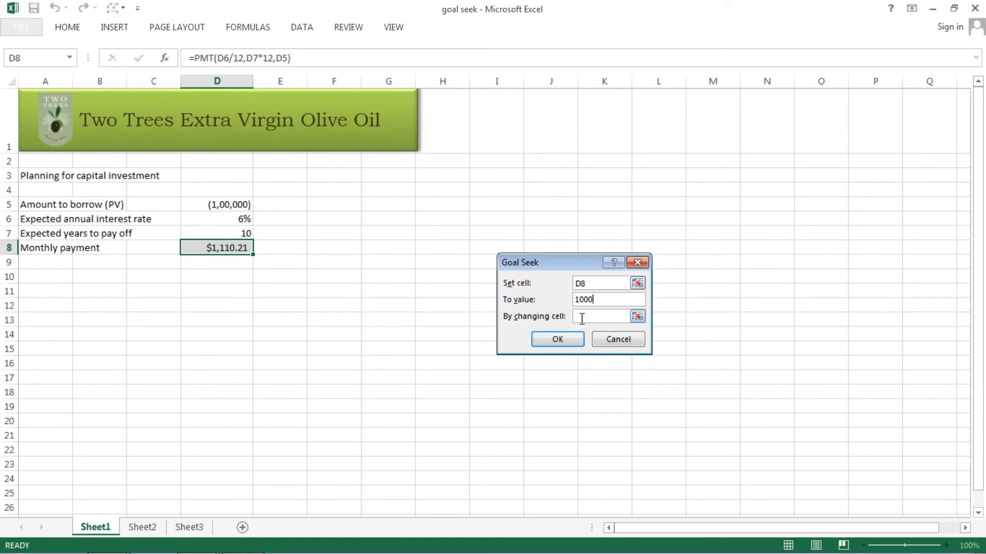
{"action": "left_click", "coordinate": [581, 318]}
{"action": "left_click", "coordinate": [204, 204]}
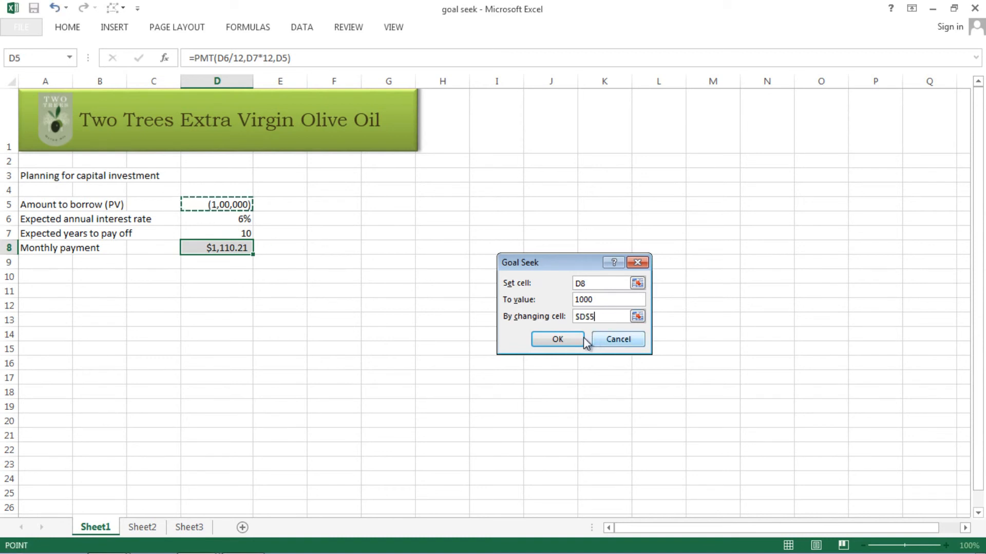
{"action": "left_click", "coordinate": [558, 339]}
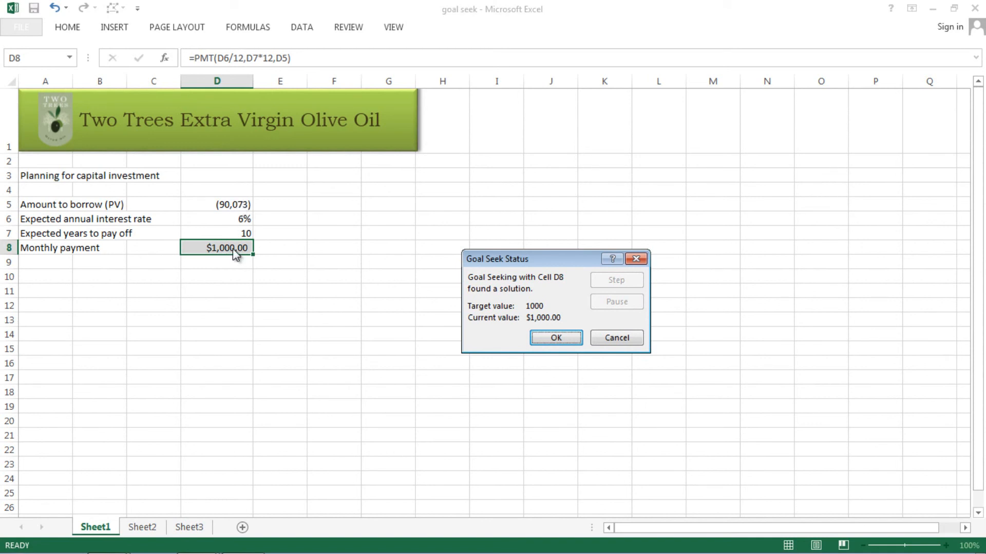
{"action": "left_click", "coordinate": [616, 341]}
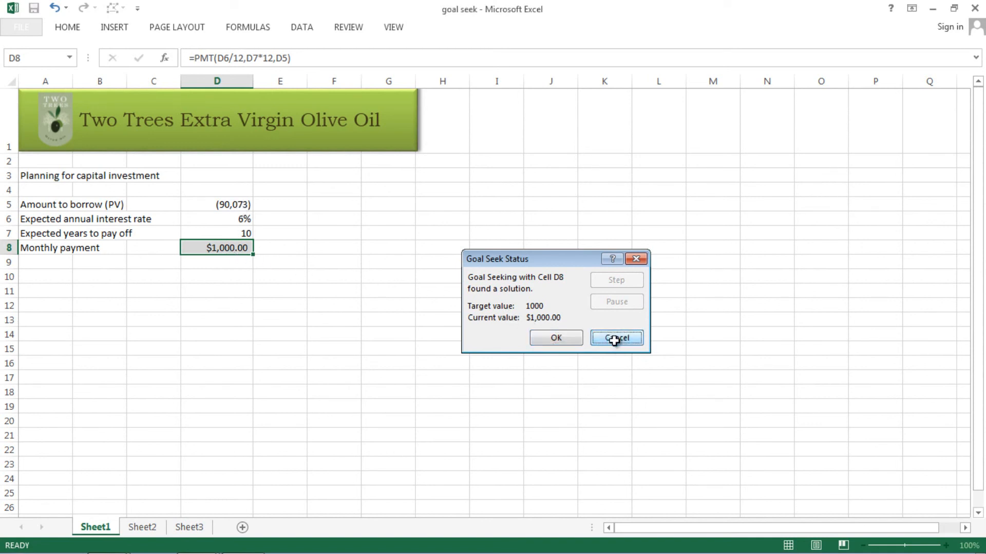
Run Goal Seek to bring the monthly payment in D8 to 1200 by changing the interest rate in D6, and keep the solution
{"action": "left_click", "coordinate": [302, 28]}
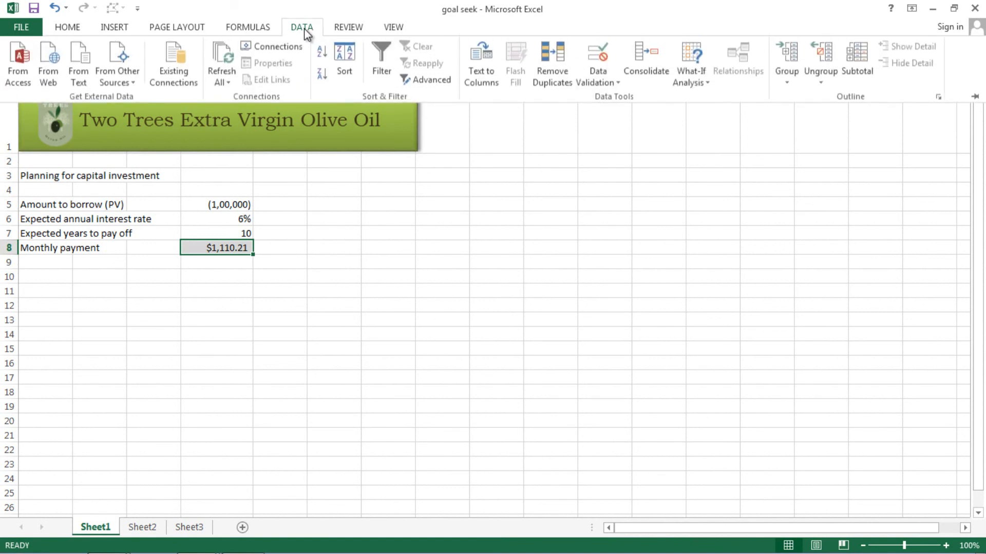
{"action": "left_click", "coordinate": [709, 83]}
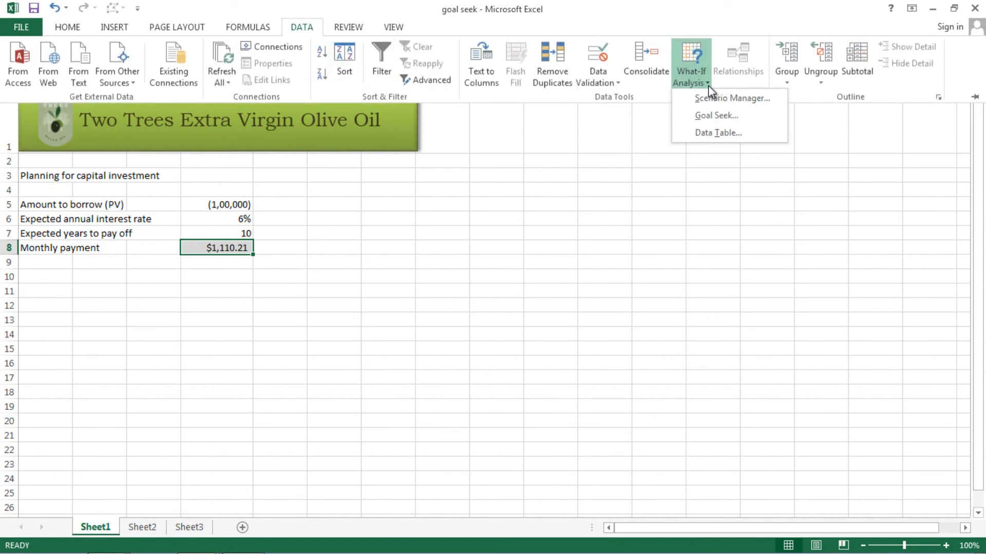
{"action": "left_click", "coordinate": [709, 117]}
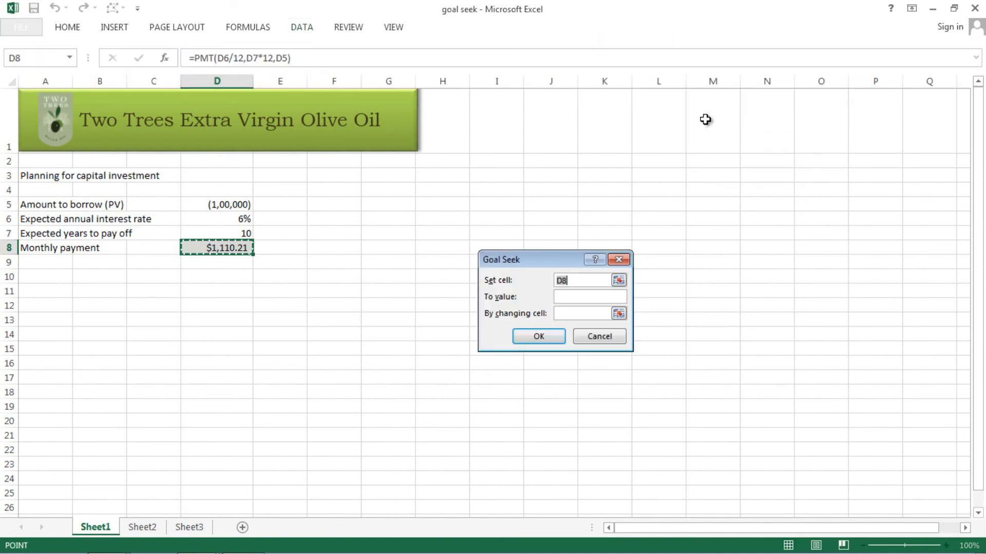
{"action": "left_click", "coordinate": [559, 297]}
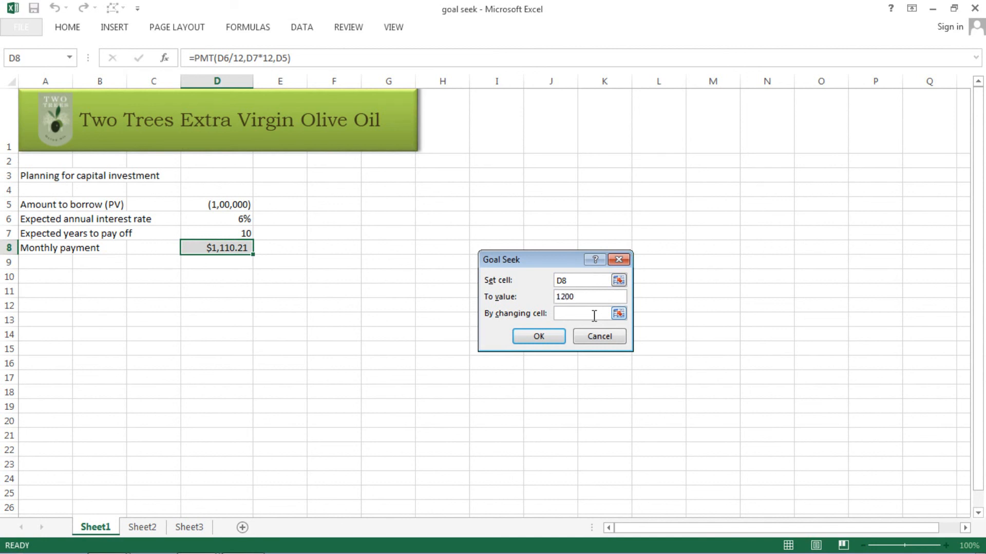
{"action": "left_click", "coordinate": [590, 313]}
{"action": "left_click", "coordinate": [229, 218]}
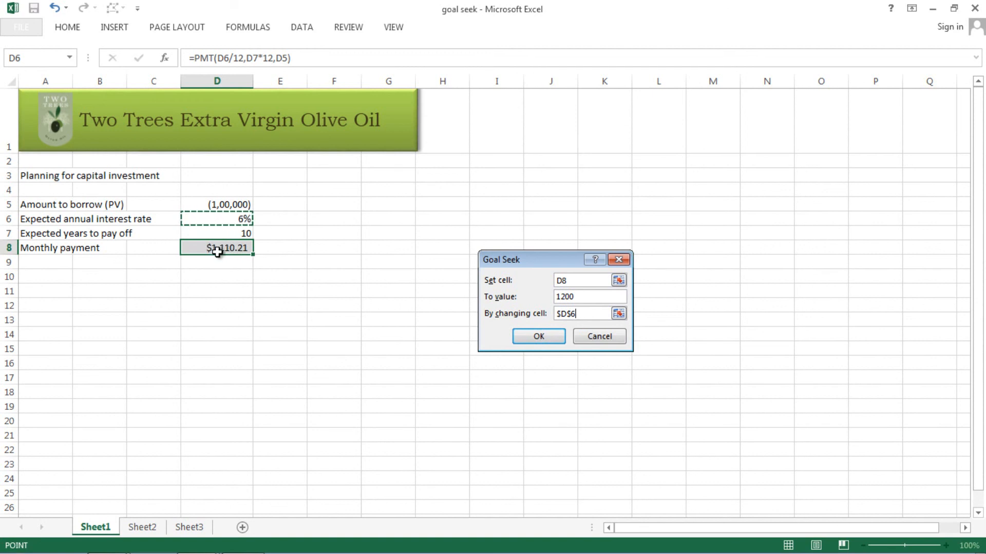
{"action": "left_click", "coordinate": [539, 337]}
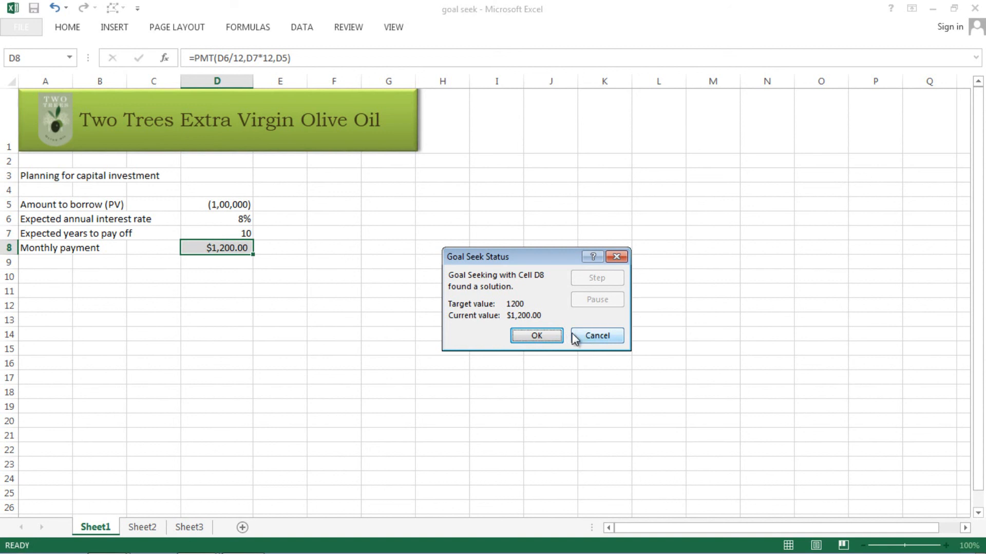
{"action": "left_click", "coordinate": [537, 336]}
{"action": "left_click", "coordinate": [244, 288]}
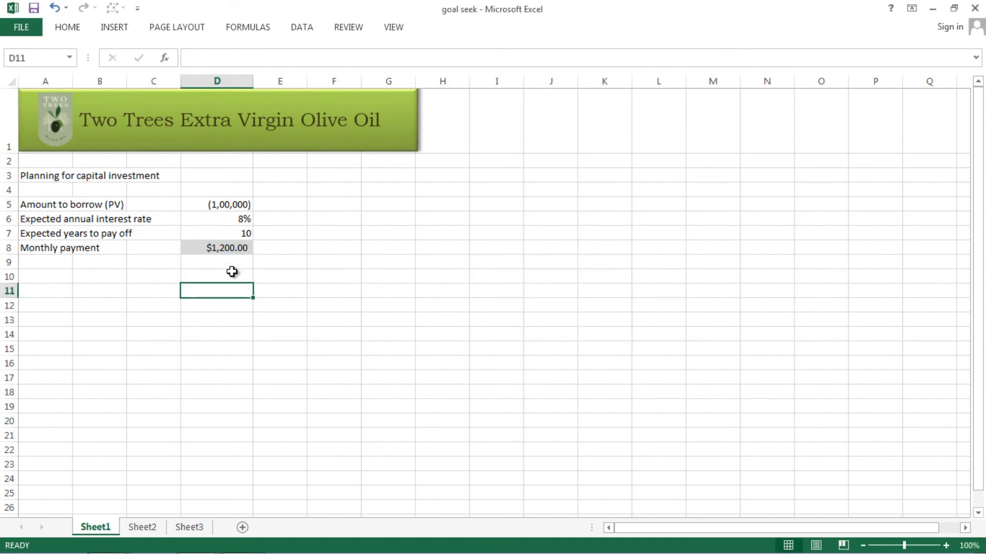
{"action": "left_click", "coordinate": [228, 251]}
{"action": "left_click", "coordinate": [245, 294]}
{"action": "left_click", "coordinate": [319, 279]}
{"action": "left_click", "coordinate": [213, 280]}
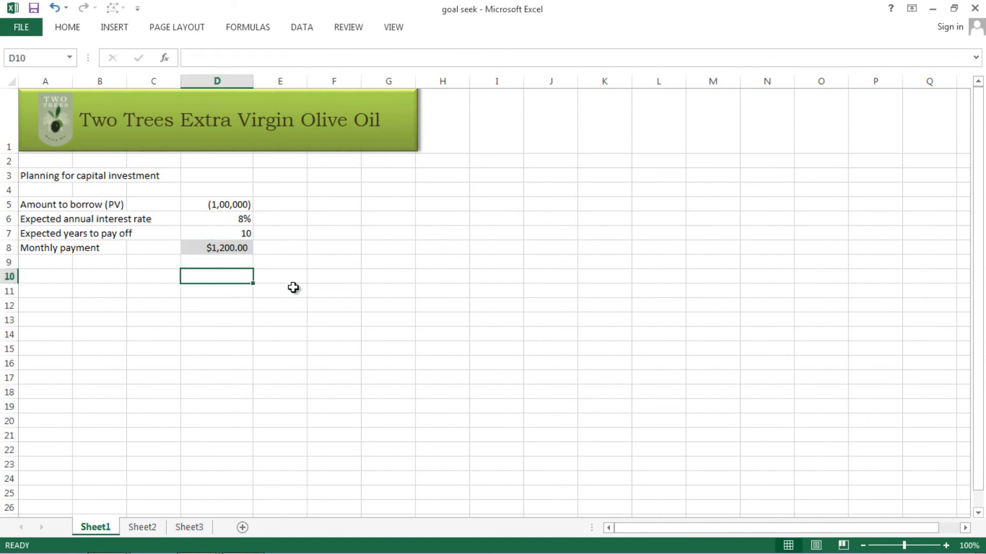
{"action": "left_click", "coordinate": [297, 288]}
{"action": "left_click", "coordinate": [195, 280]}
{"action": "left_click", "coordinate": [318, 287]}
{"action": "left_click", "coordinate": [222, 290]}
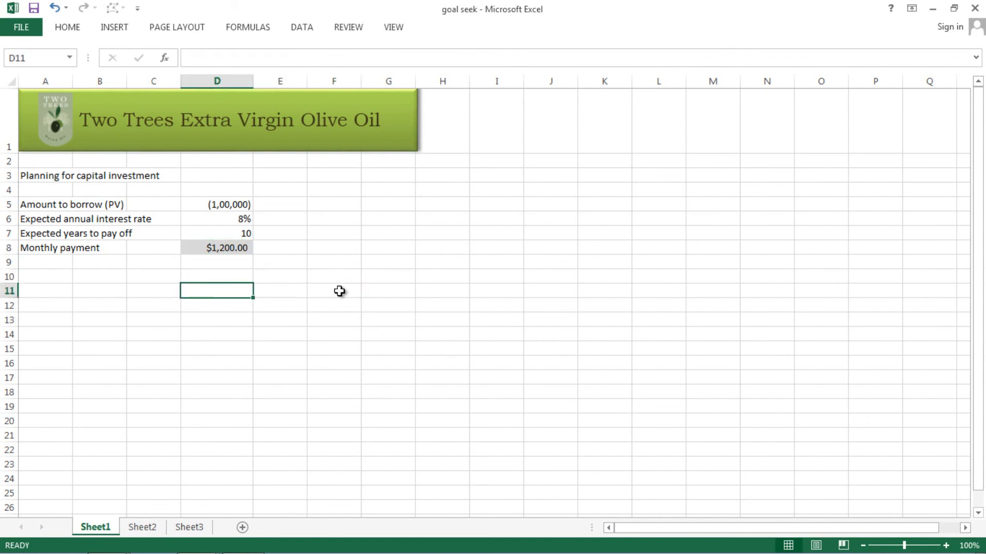